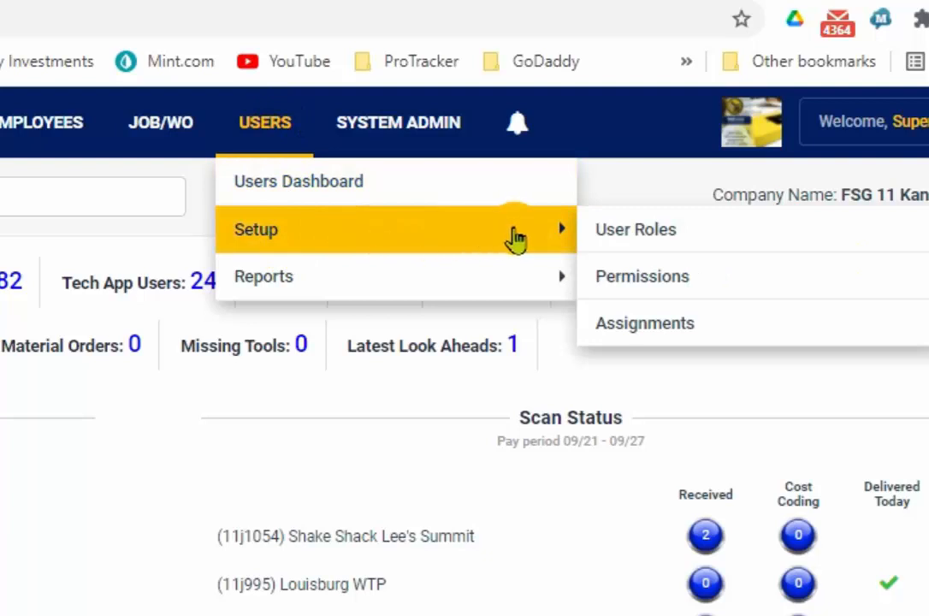
Step: Open the User Roles setup page and look through all roles and their email distribution settings
{"action": "left_click", "coordinate": [664, 234]}
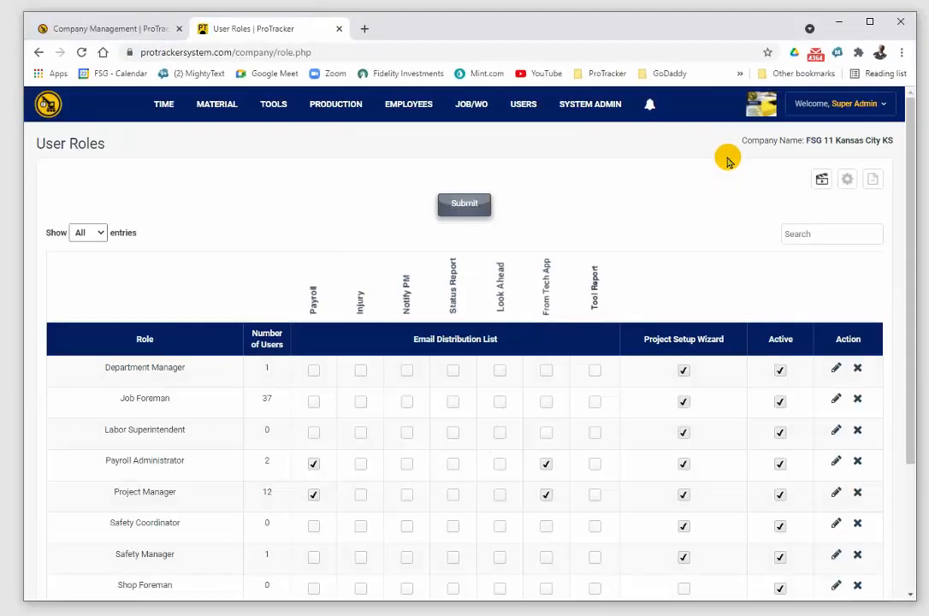
{"action": "scroll", "coordinate": [534, 465], "scroll_direction": "down", "scroll_amount": 2}
{"action": "scroll", "coordinate": [497, 421], "scroll_direction": "up", "scroll_amount": 2}
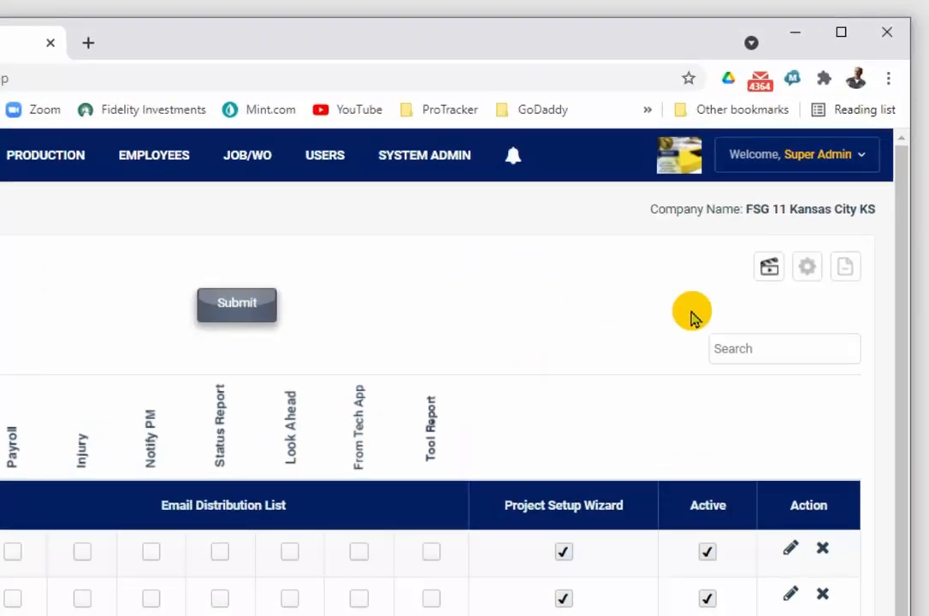
Step: Open the form for adding a new role and look at its role title and setup wizard fields
{"action": "left_click", "coordinate": [770, 268]}
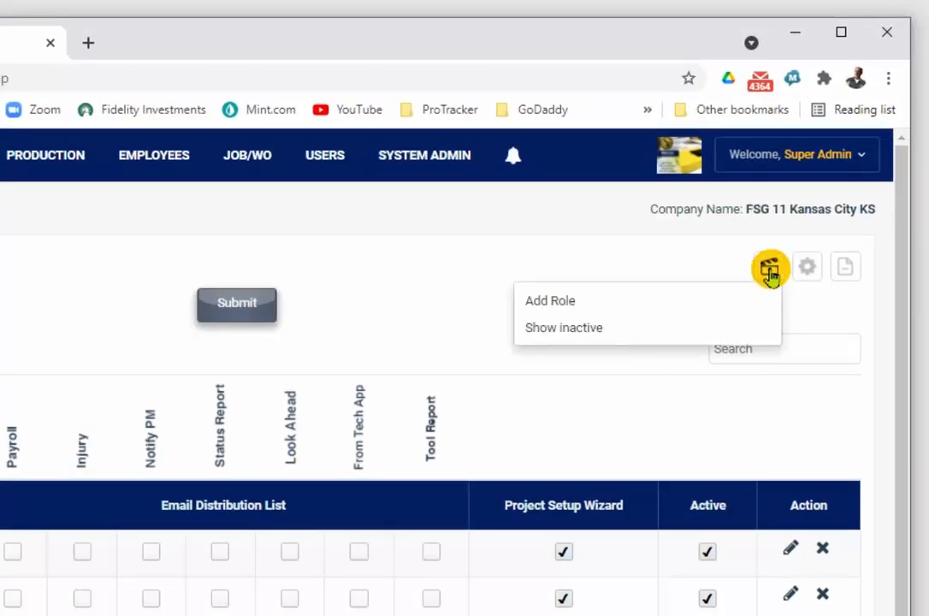
{"action": "left_click", "coordinate": [674, 304]}
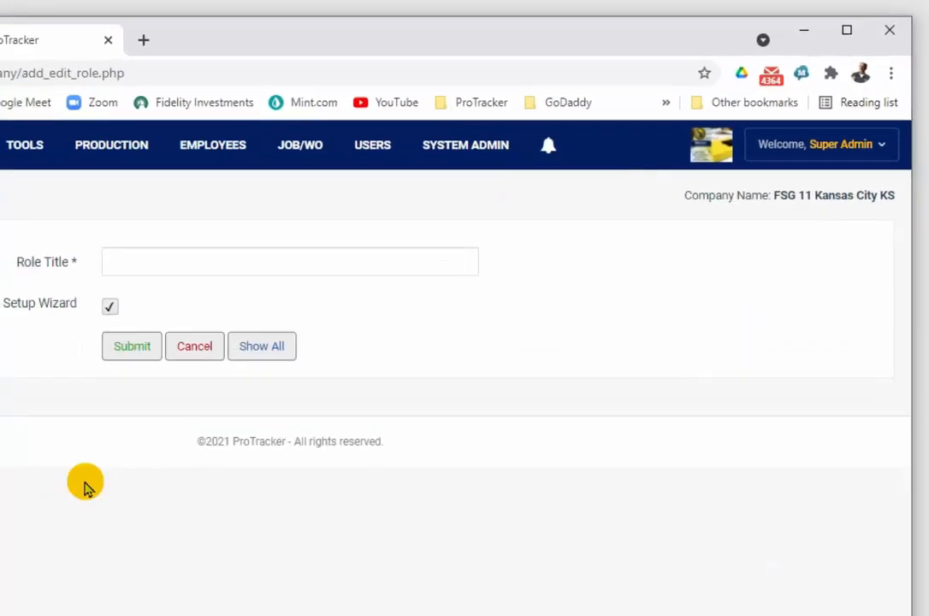
{"action": "left_click", "coordinate": [400, 249]}
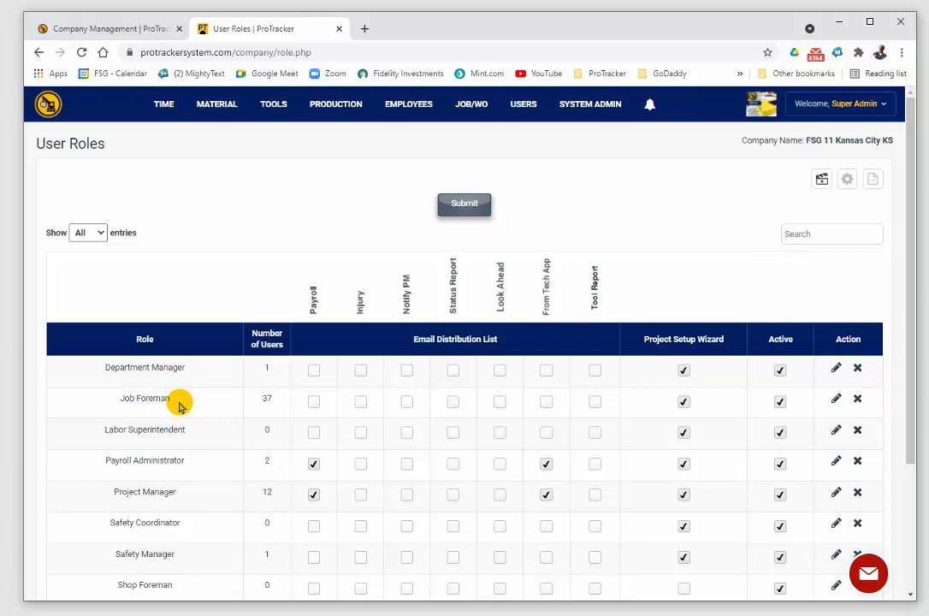
Step: Open the role permissions setup page and load the permissions of the Safety Coordinator role
{"action": "left_click", "coordinate": [504, 107]}
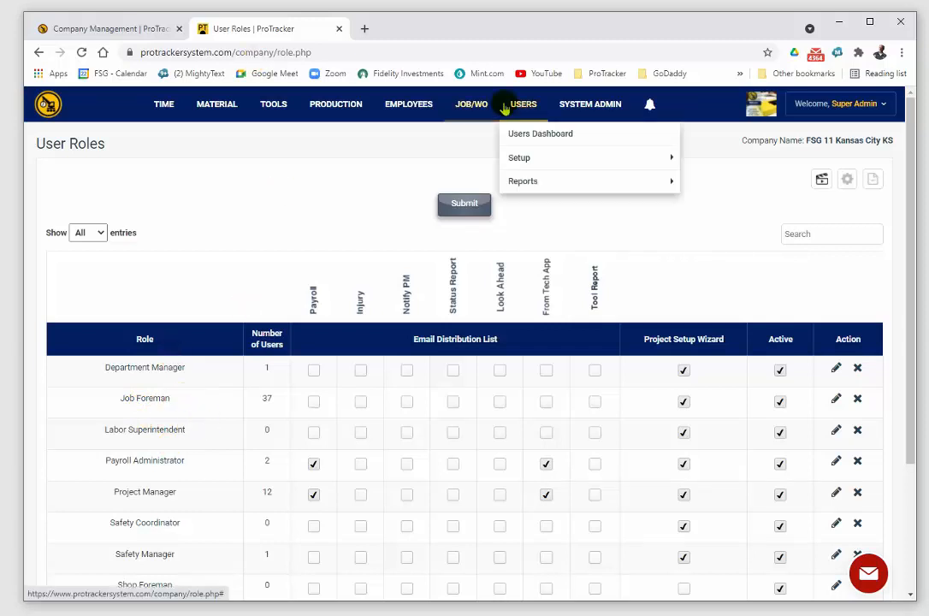
{"action": "mouse_move", "coordinate": [529, 158]}
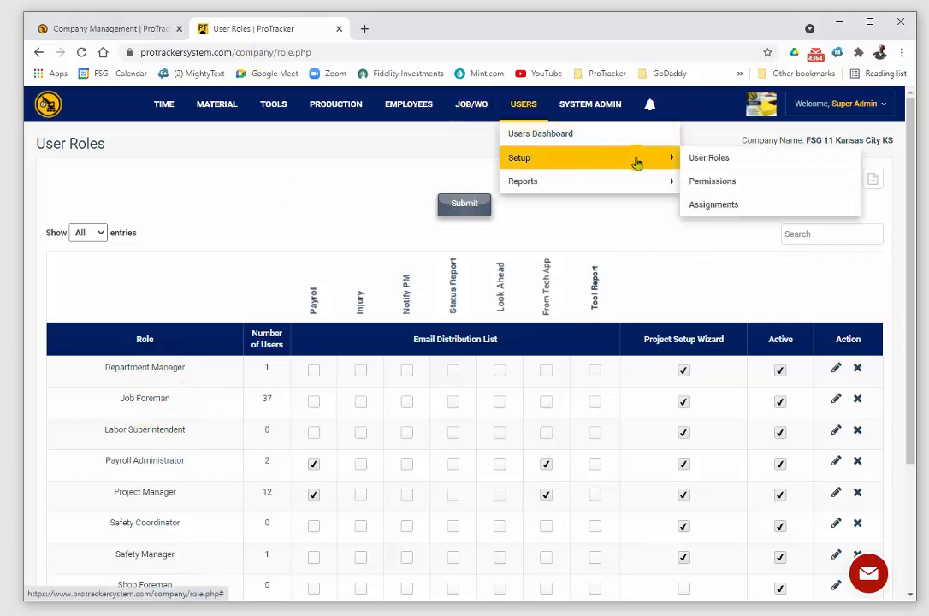
{"action": "left_click", "coordinate": [703, 181]}
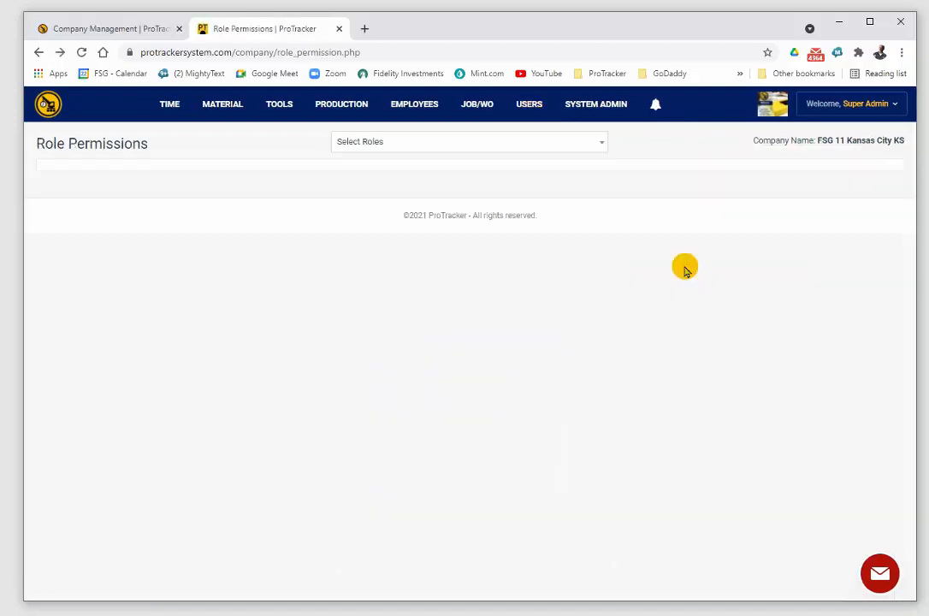
{"action": "left_click", "coordinate": [601, 147]}
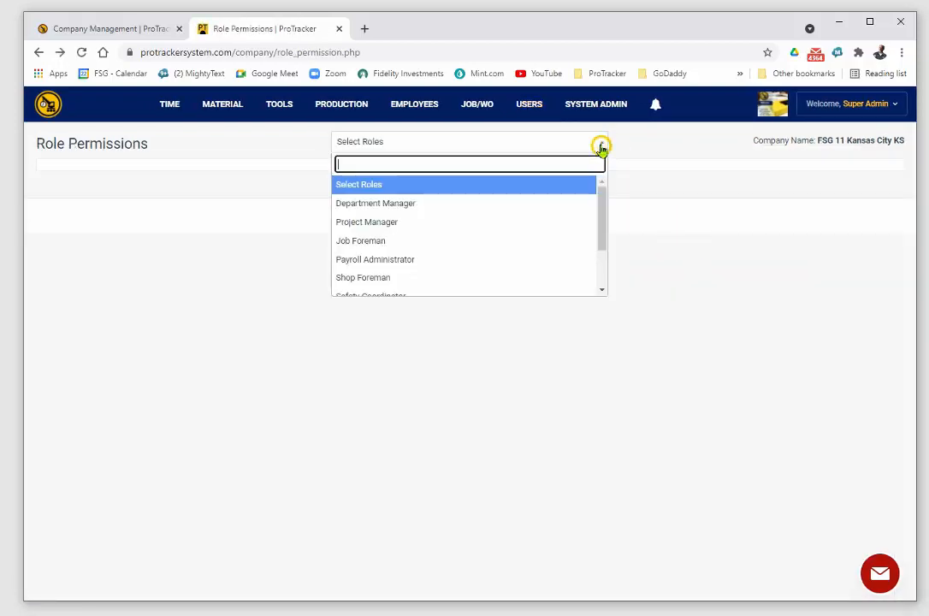
{"action": "mouse_move", "coordinate": [601, 197]}
{"action": "left_mouse_down"}
{"action": "mouse_move", "coordinate": [603, 253]}
{"action": "mouse_move", "coordinate": [601, 180]}
{"action": "left_mouse_up"}
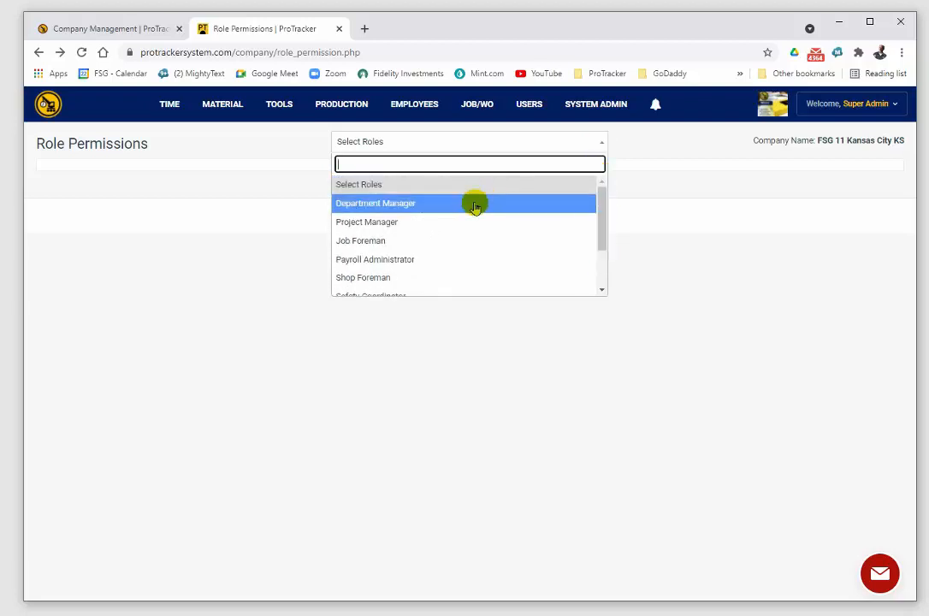
{"action": "scroll", "coordinate": [603, 207], "scroll_direction": "down", "scroll_amount": 3}
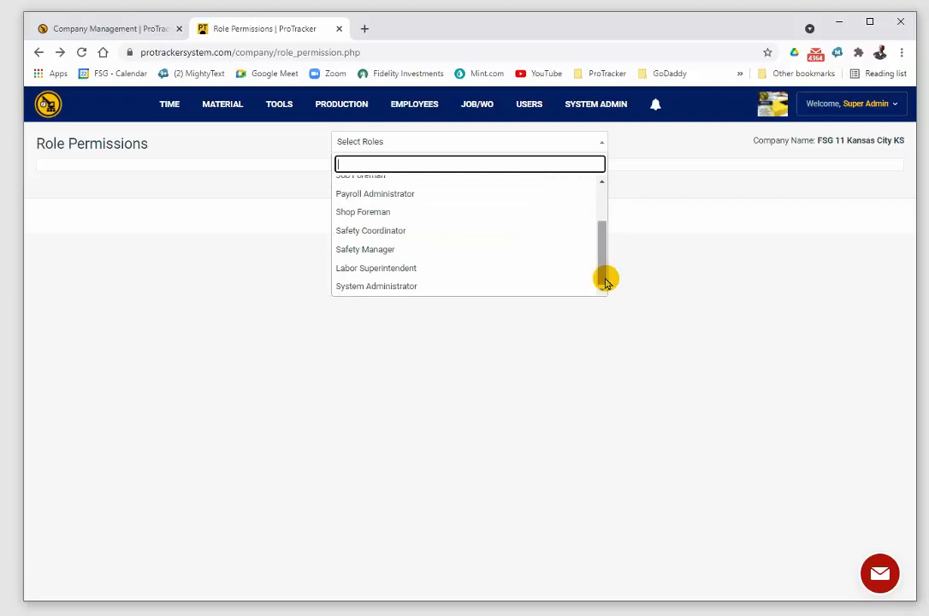
{"action": "left_click", "coordinate": [421, 230]}
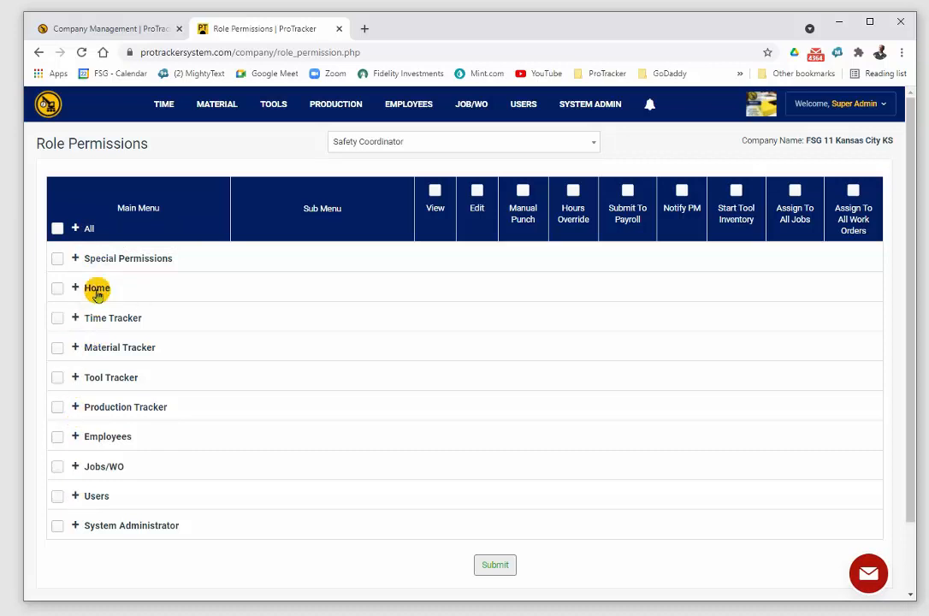
Step: Expand all main menu categories to examine the Safety Coordinator's submenu permissions, and collapse them again
{"action": "mouse_move", "coordinate": [359, 106]}
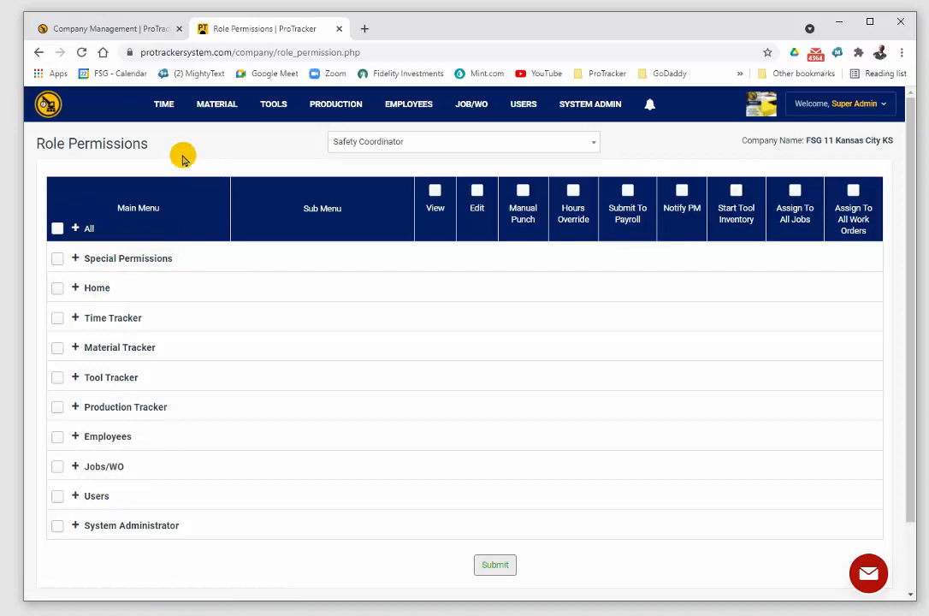
{"action": "mouse_move", "coordinate": [159, 104]}
{"action": "mouse_move", "coordinate": [194, 132]}
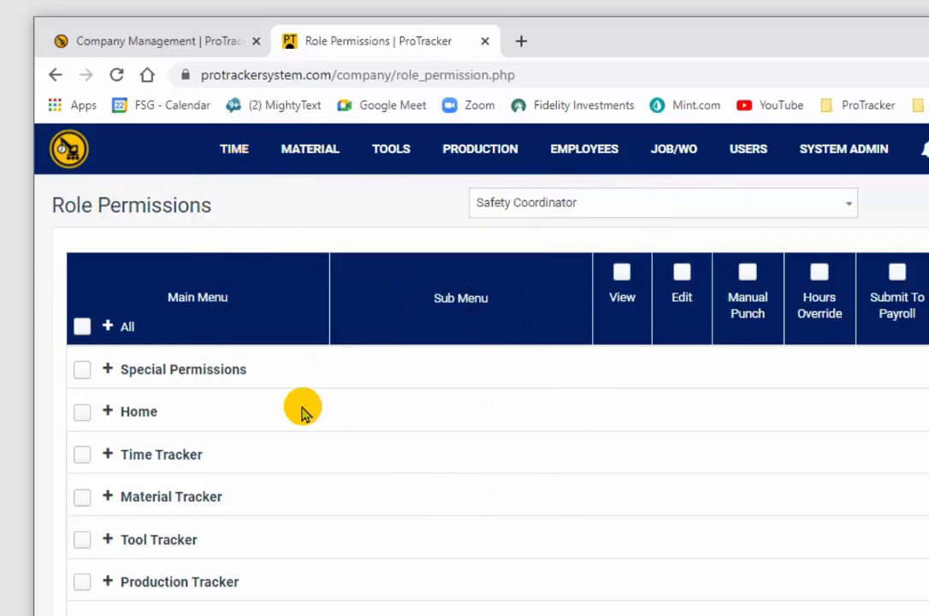
{"action": "left_click", "coordinate": [108, 328]}
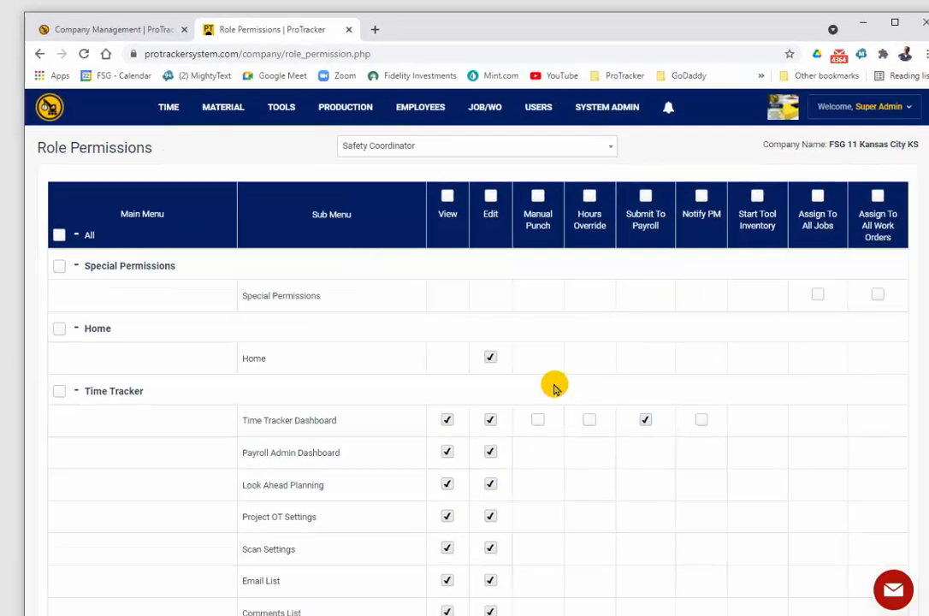
{"action": "scroll", "coordinate": [170, 421], "scroll_direction": "down", "scroll_amount": 5}
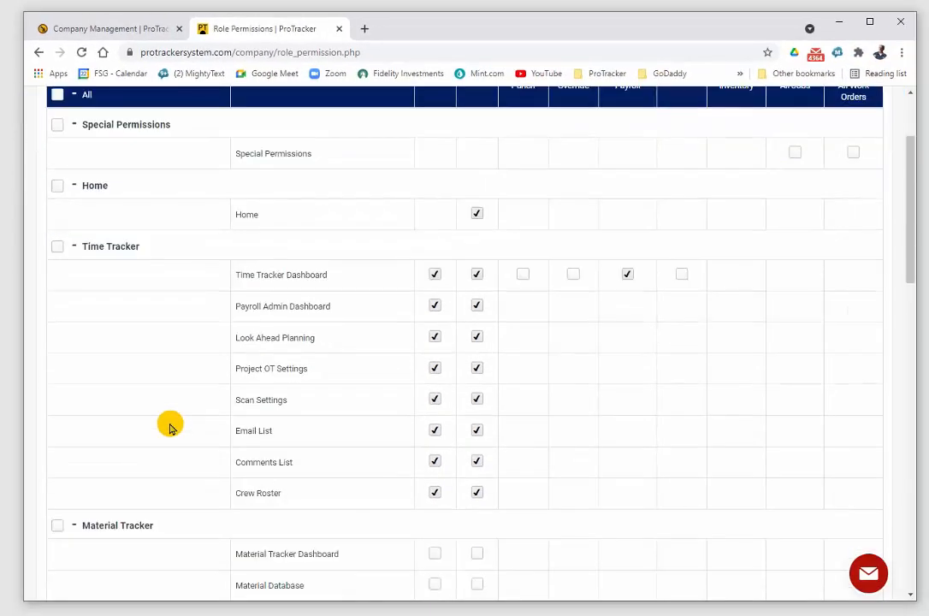
{"action": "scroll", "coordinate": [171, 421], "scroll_direction": "up", "scroll_amount": 6}
{"action": "left_click", "coordinate": [75, 162]}
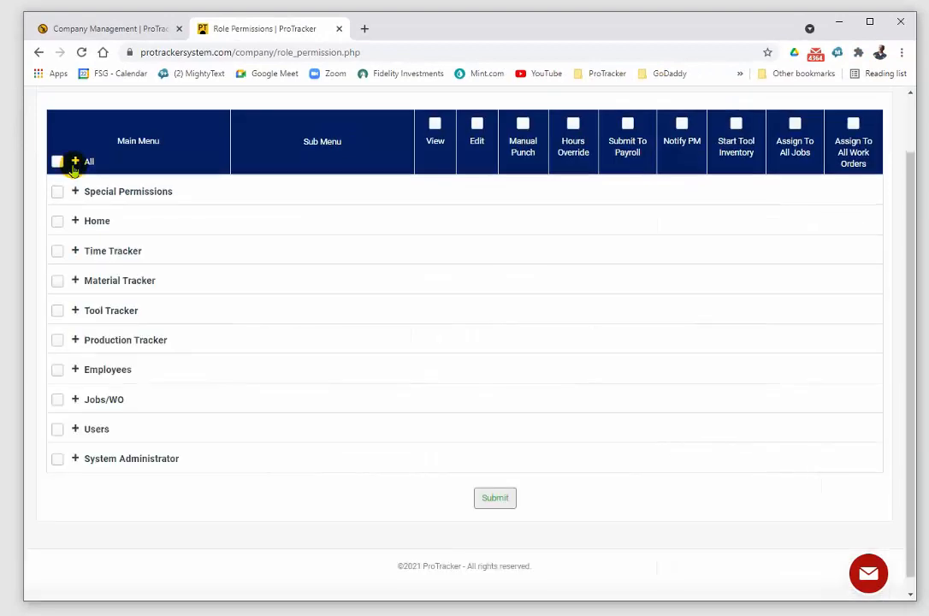
Step: Examine the submenus under Time Tracker and collapse all categories back to the main menu list
{"action": "left_click", "coordinate": [74, 252]}
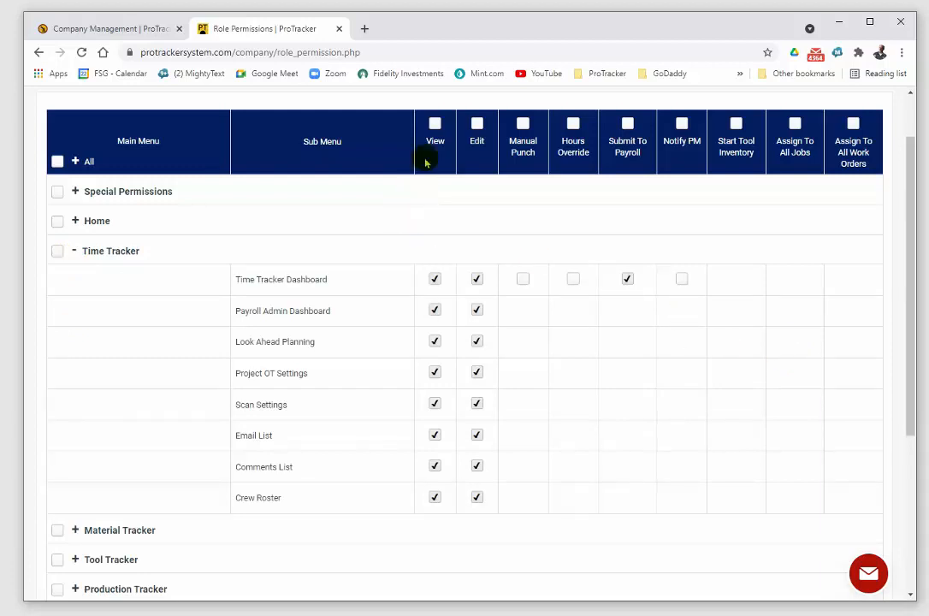
{"action": "scroll", "coordinate": [445, 284], "scroll_direction": "up", "scroll_amount": 1}
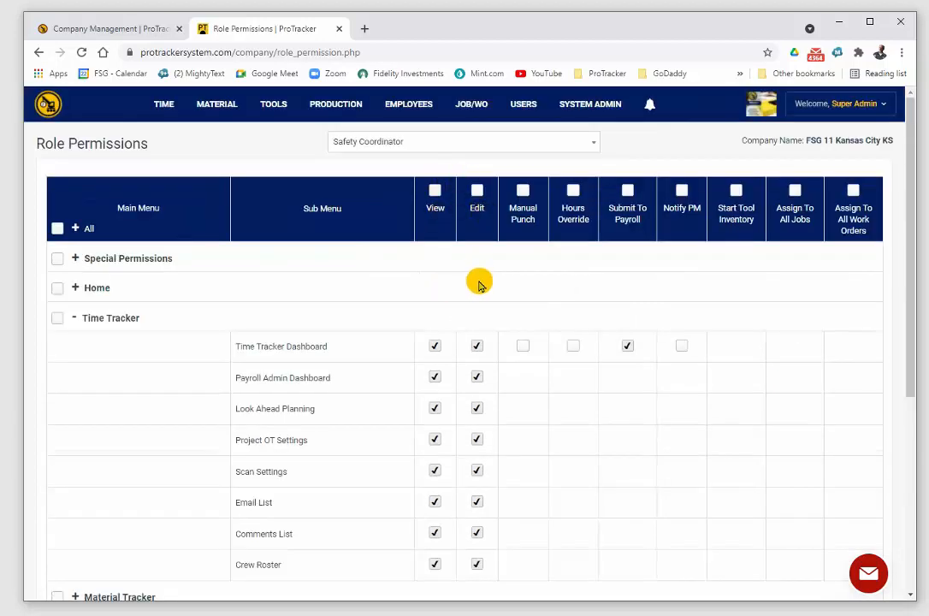
{"action": "left_click", "coordinate": [74, 229]}
{"action": "left_click", "coordinate": [74, 228]}
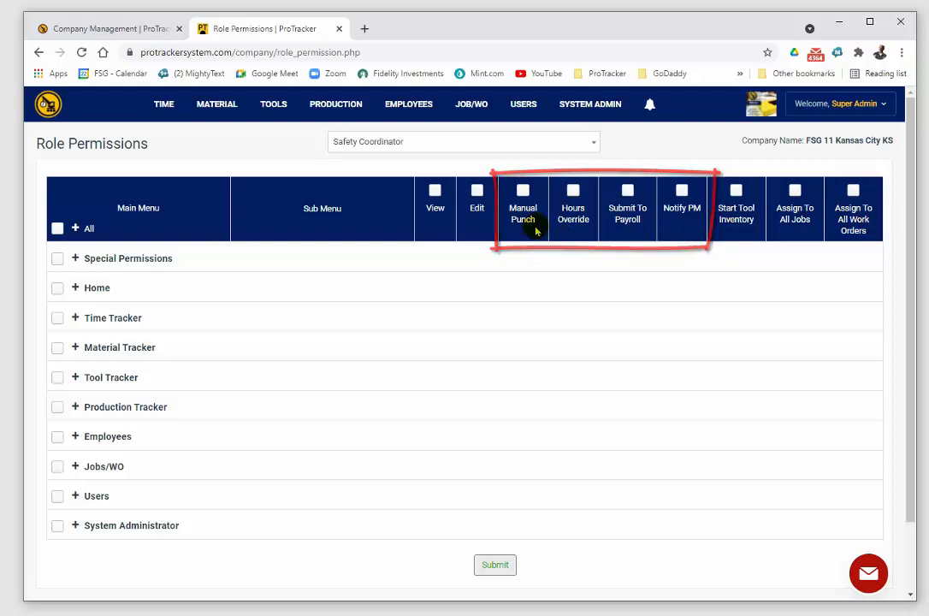
Step: Expand and collapse the Time Tracker and Tool Tracker categories in turn to examine their special permission columns
{"action": "left_click", "coordinate": [76, 318]}
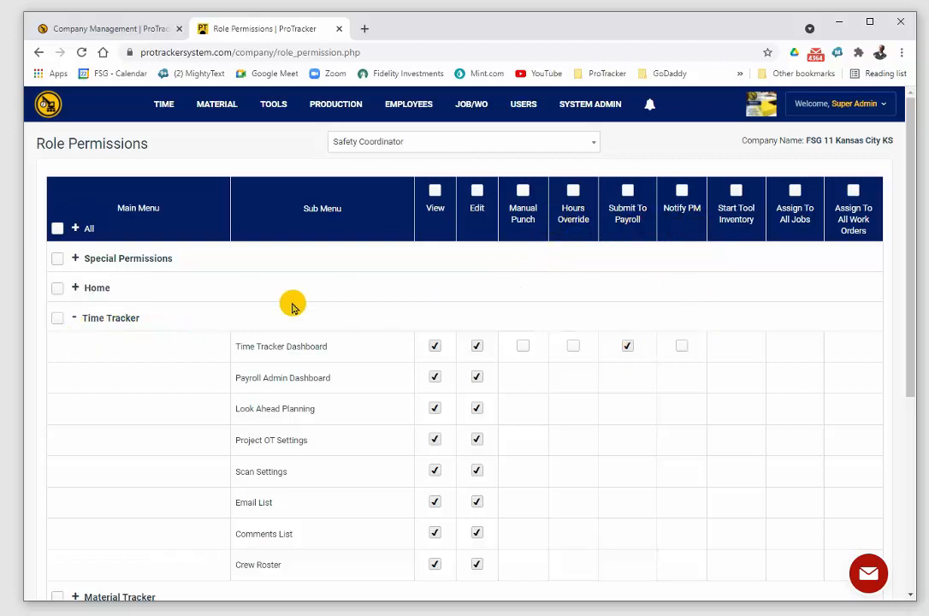
{"action": "left_click", "coordinate": [74, 318]}
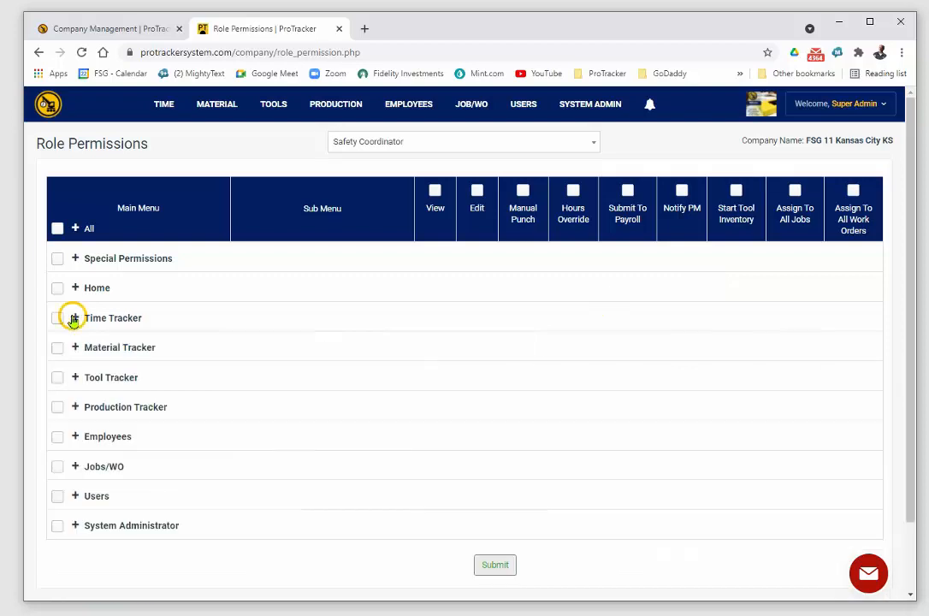
{"action": "left_click", "coordinate": [74, 381]}
{"action": "left_click", "coordinate": [73, 381]}
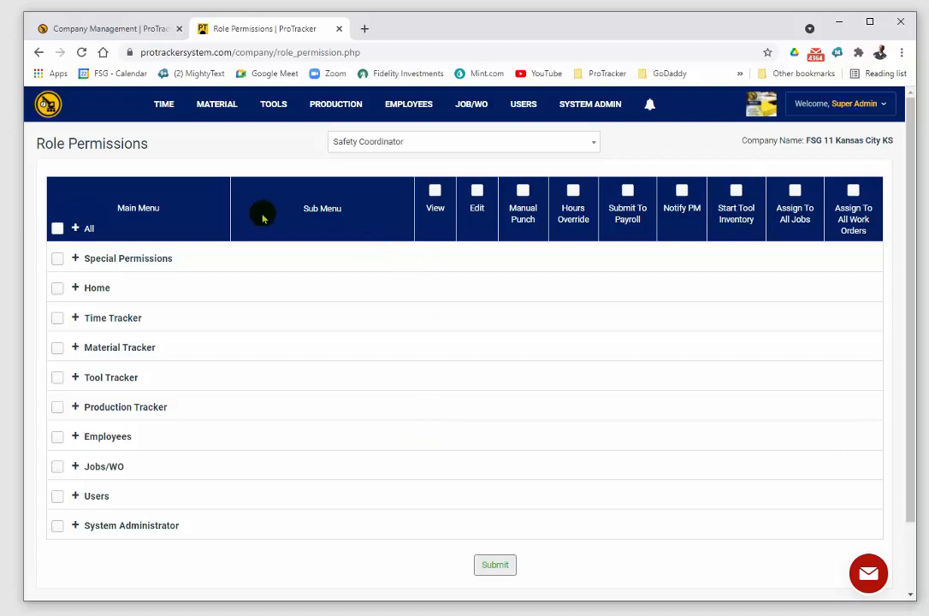
Step: Tick the overall All option for the Safety Coordinator and expand every category to check the submenu permissions
{"action": "left_click", "coordinate": [57, 229]}
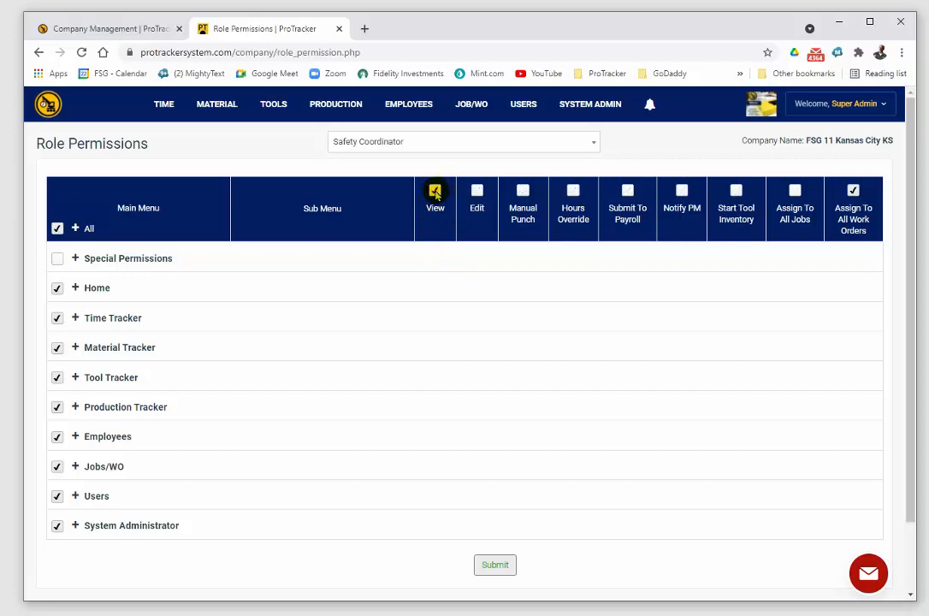
{"action": "left_click", "coordinate": [76, 229]}
{"action": "scroll", "coordinate": [430, 326], "scroll_direction": "down", "scroll_amount": 8}
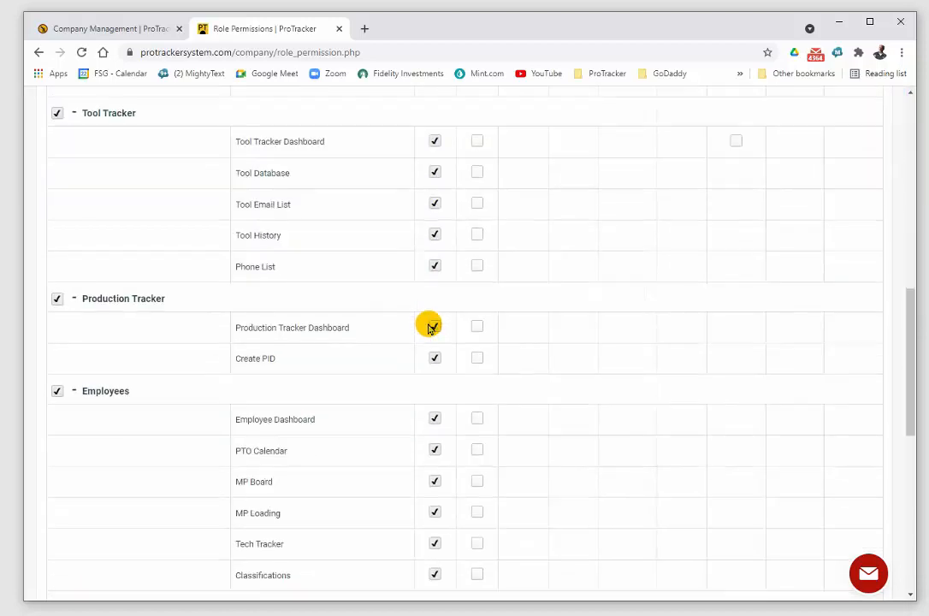
{"action": "scroll", "coordinate": [430, 326], "scroll_direction": "up", "scroll_amount": 8}
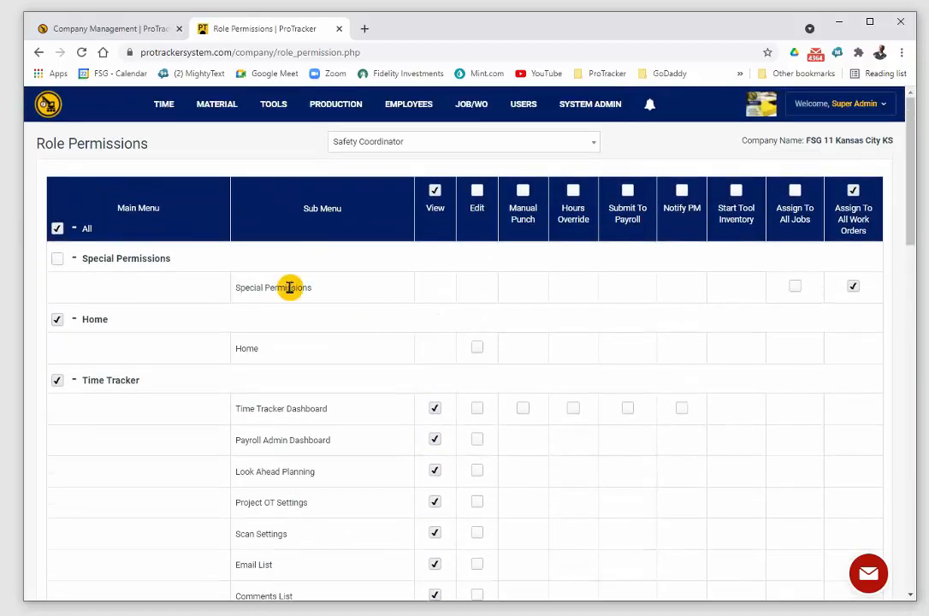
Step: Clear the overall All option to remove every Safety Coordinator permission, and check the submenus
{"action": "left_click", "coordinate": [57, 228]}
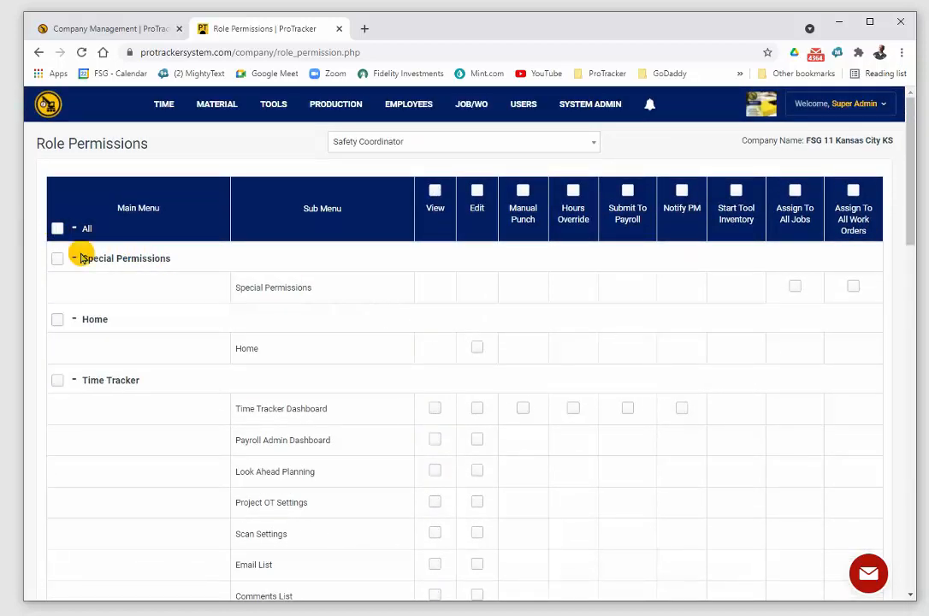
{"action": "scroll", "coordinate": [651, 400], "scroll_direction": "down", "scroll_amount": 6}
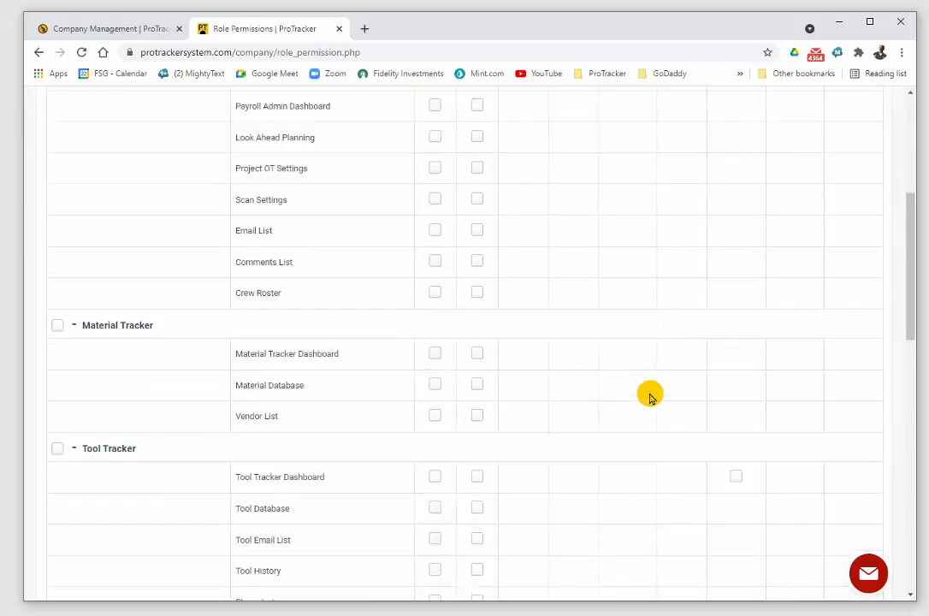
{"action": "scroll", "coordinate": [649, 398], "scroll_direction": "up", "scroll_amount": 3}
{"action": "scroll", "coordinate": [648, 398], "scroll_direction": "up", "scroll_amount": 3}
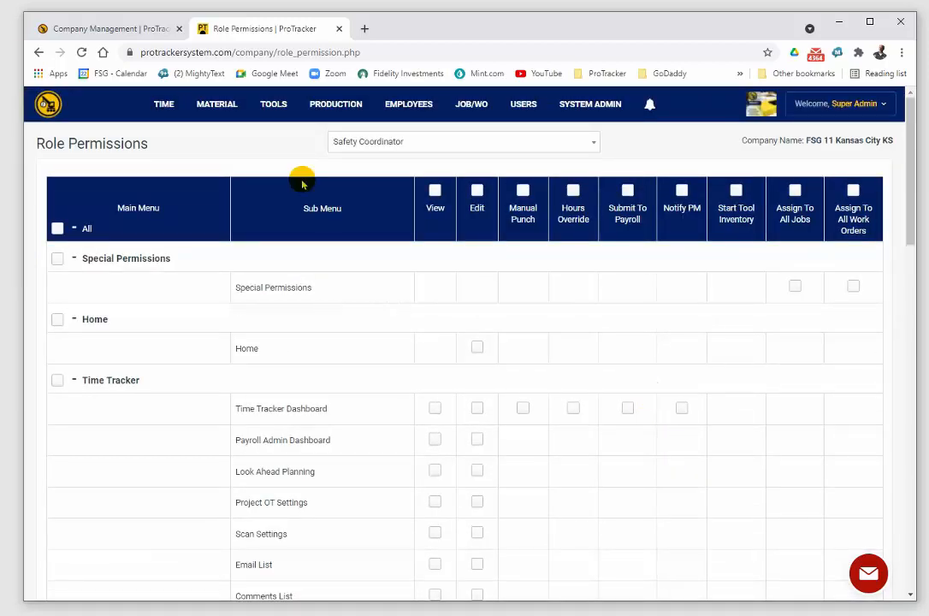
Step: Tick the overall All option to grant the Safety Coordinator permissions across every category, and check the submenus
{"action": "left_click", "coordinate": [58, 229]}
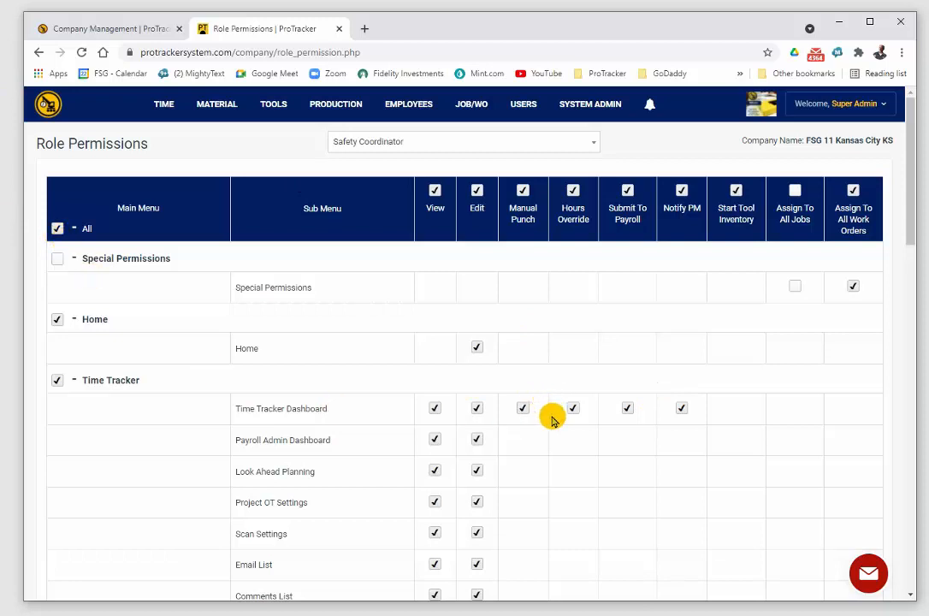
{"action": "scroll", "coordinate": [552, 417], "scroll_direction": "down", "scroll_amount": 10}
{"action": "scroll", "coordinate": [551, 419], "scroll_direction": "down", "scroll_amount": 4}
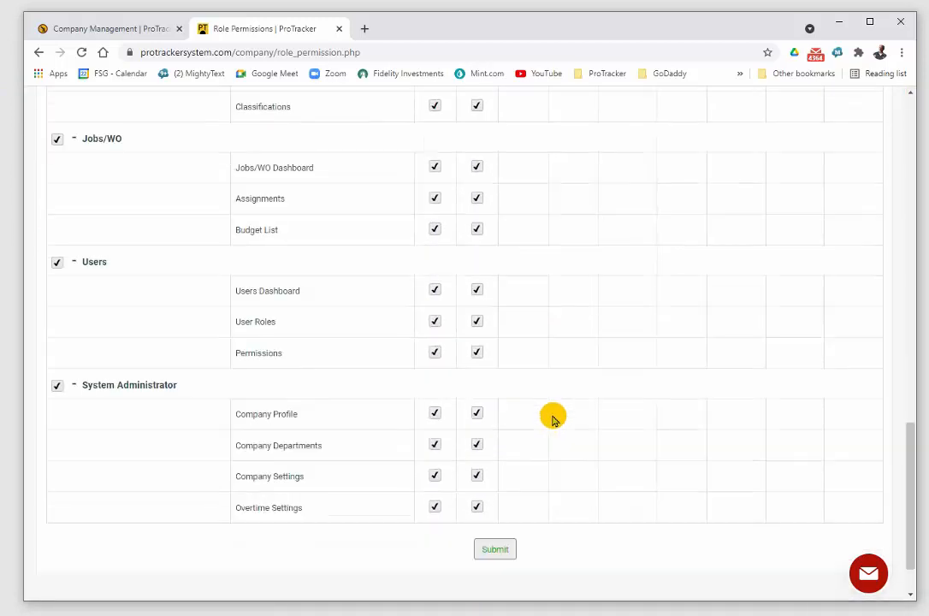
Step: Clear the Edit permission for the whole column and check the submenus in every category
{"action": "scroll", "coordinate": [552, 419], "scroll_direction": "up", "scroll_amount": 9}
{"action": "scroll", "coordinate": [552, 416], "scroll_direction": "up", "scroll_amount": 5}
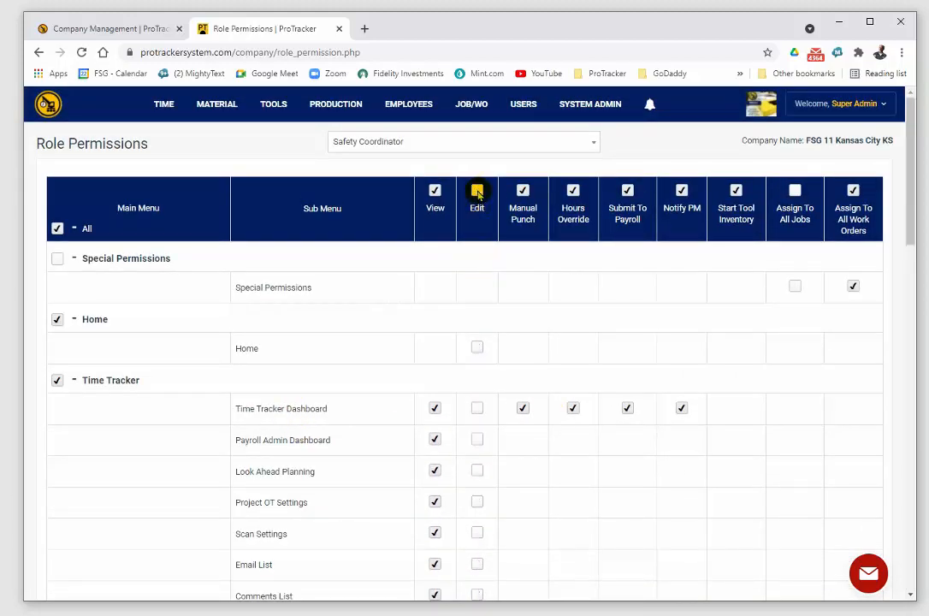
{"action": "scroll", "coordinate": [539, 376], "scroll_direction": "down", "scroll_amount": 9}
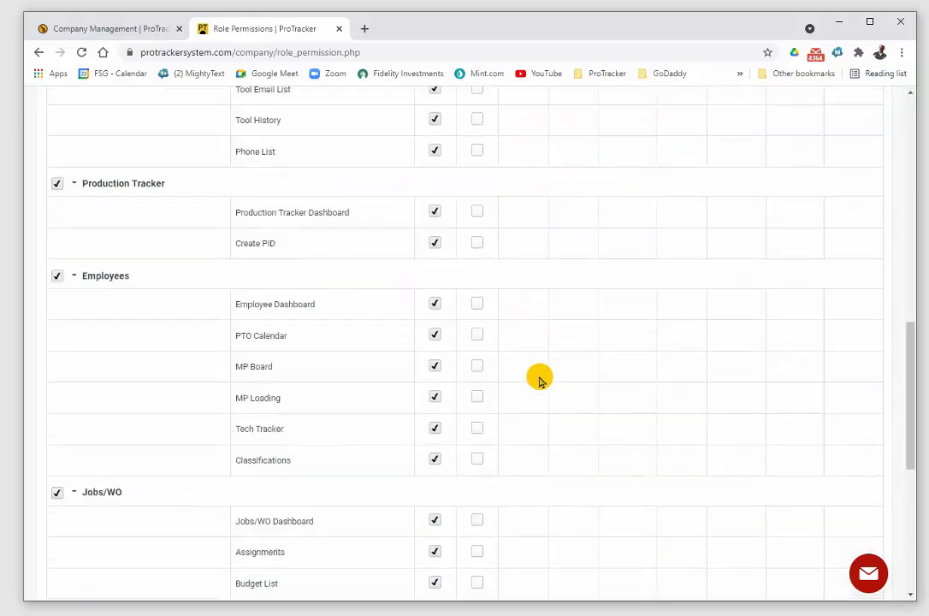
{"action": "scroll", "coordinate": [539, 376], "scroll_direction": "down", "scroll_amount": 8}
{"action": "scroll", "coordinate": [539, 377], "scroll_direction": "up", "scroll_amount": 15}
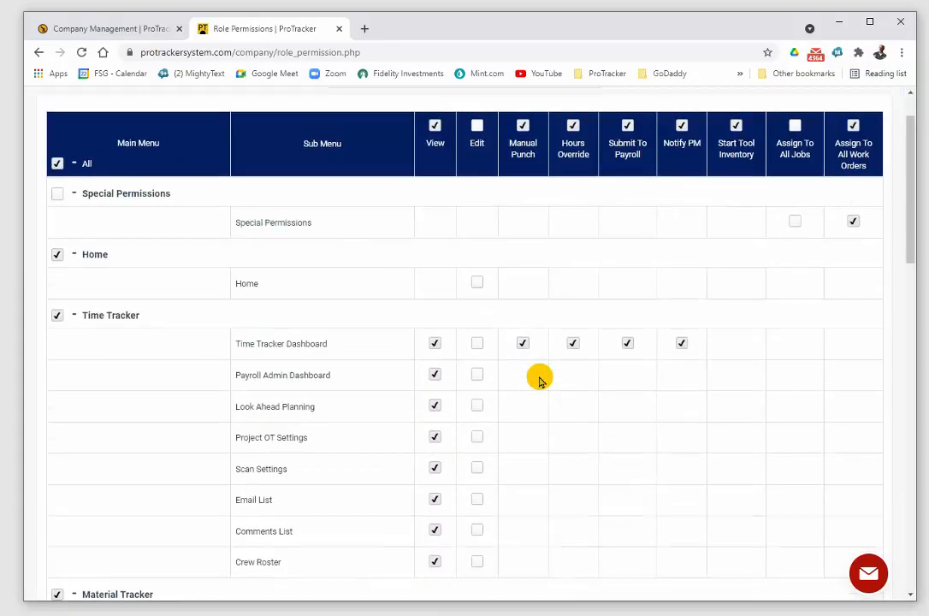
{"action": "scroll", "coordinate": [539, 377], "scroll_direction": "up", "scroll_amount": 1}
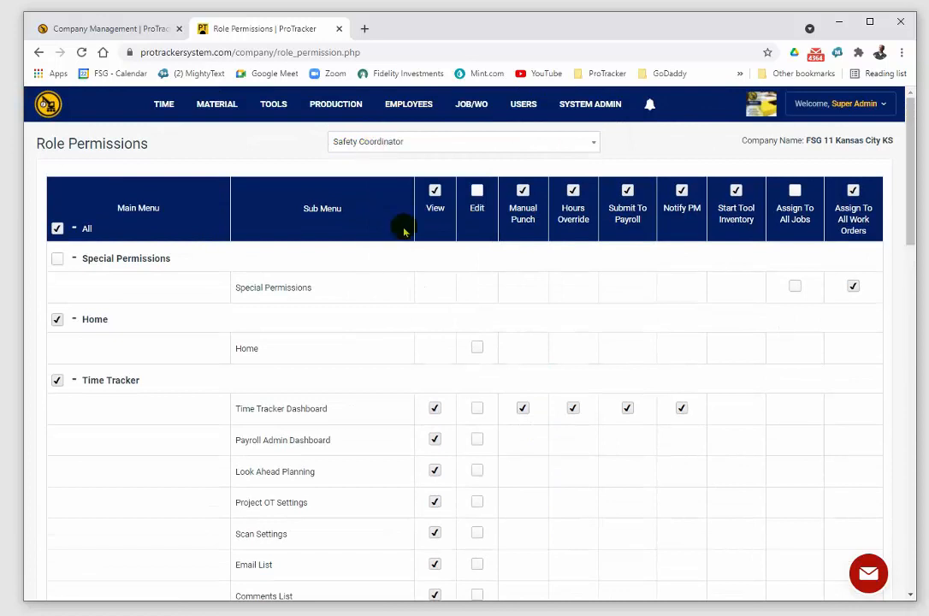
Step: Tick the Edit permission for the whole column after checking the submenus, and collapse all the categories
{"action": "scroll", "coordinate": [438, 481], "scroll_direction": "down", "scroll_amount": 3}
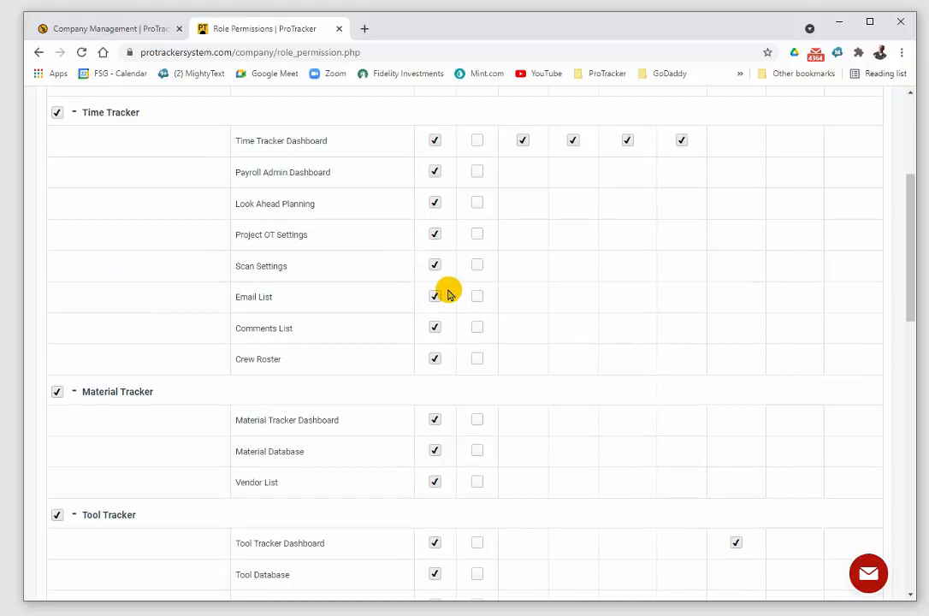
{"action": "scroll", "coordinate": [448, 295], "scroll_direction": "up", "scroll_amount": 3}
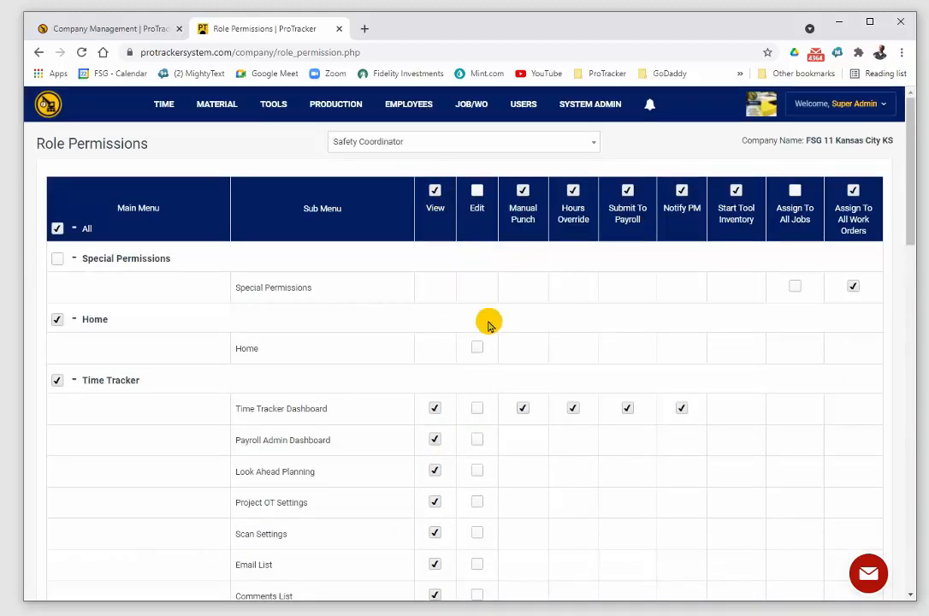
{"action": "left_click", "coordinate": [478, 191]}
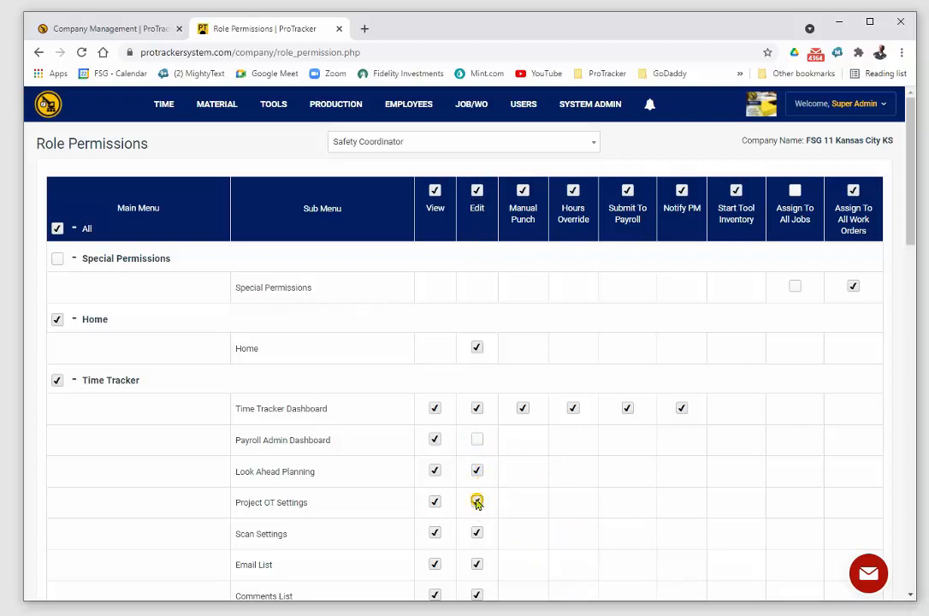
{"action": "left_click", "coordinate": [75, 229]}
Step: Clear and re-tick the overall All option for the Safety Coordinator, and expand Special Permissions to check its job and work order assignments
{"action": "left_click", "coordinate": [57, 229]}
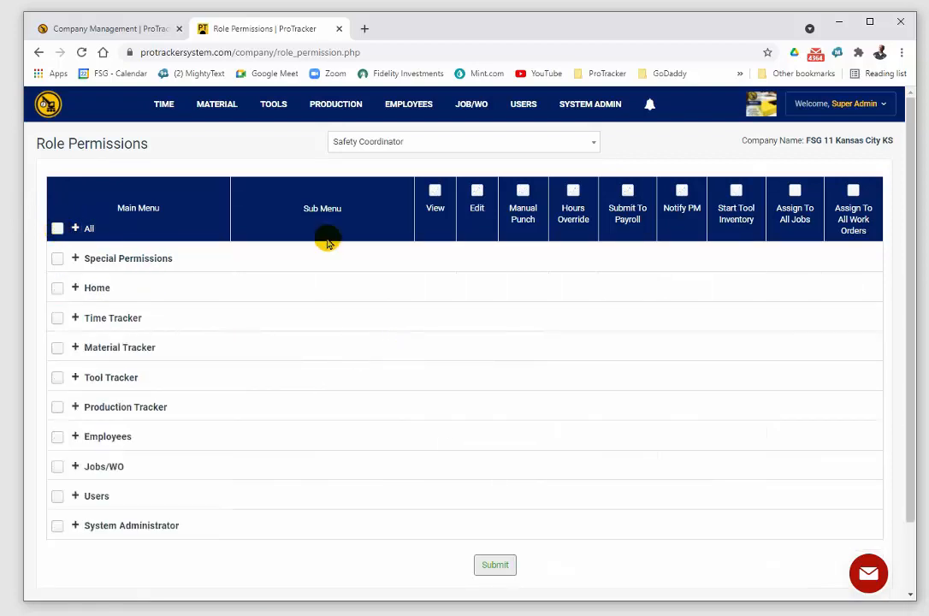
{"action": "left_click", "coordinate": [58, 228]}
{"action": "left_click", "coordinate": [57, 259]}
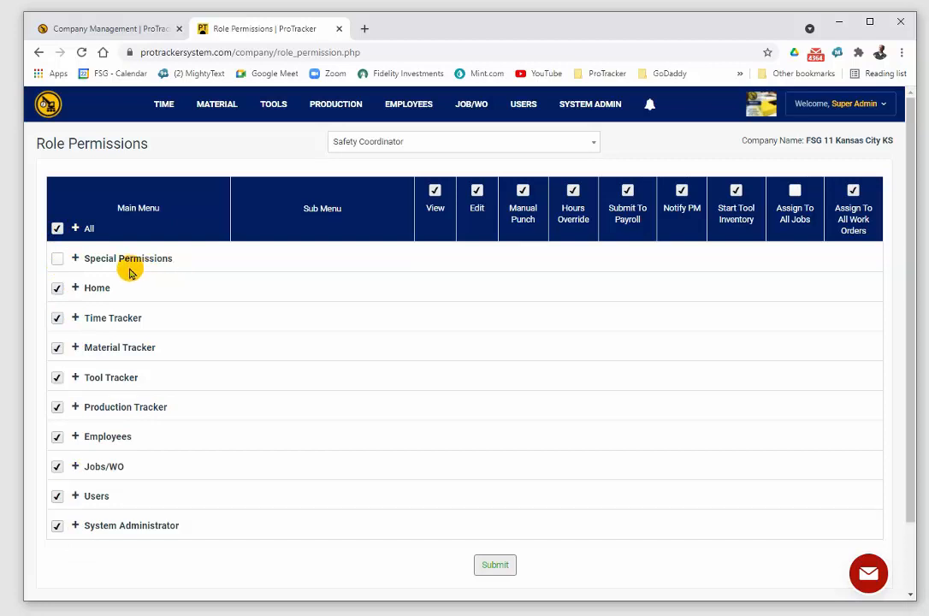
{"action": "left_click", "coordinate": [75, 260]}
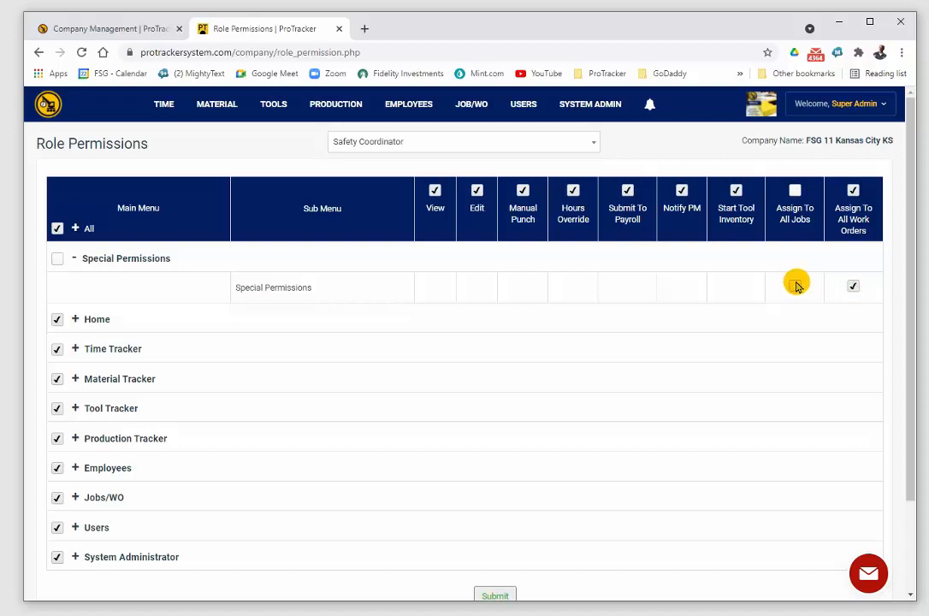
Step: Switch to the Payroll Administrator role and expand Special Permissions to check its job and work order assignments
{"action": "left_click", "coordinate": [502, 144]}
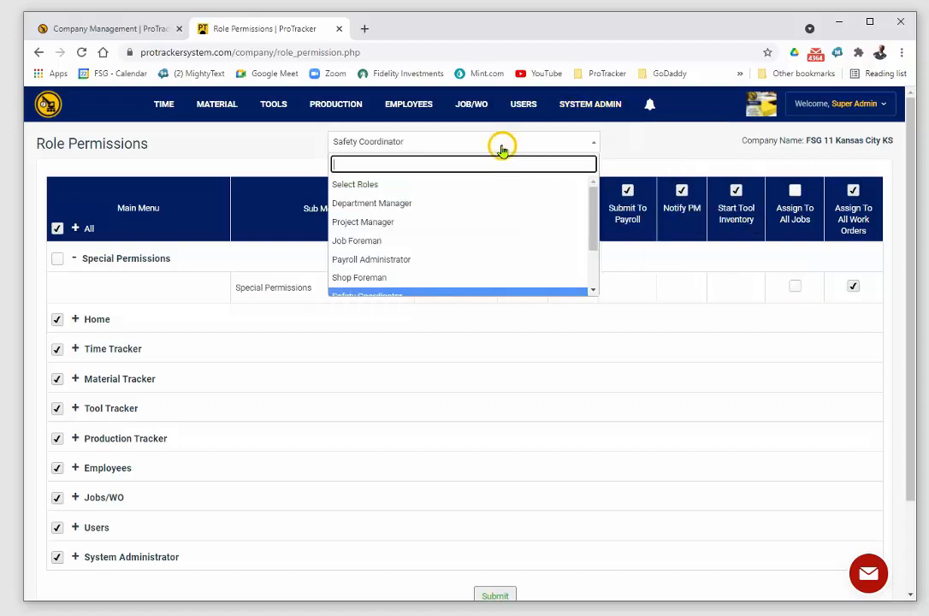
{"action": "left_click_drag", "start_coordinate": [590, 241], "coordinate": [595, 289]}
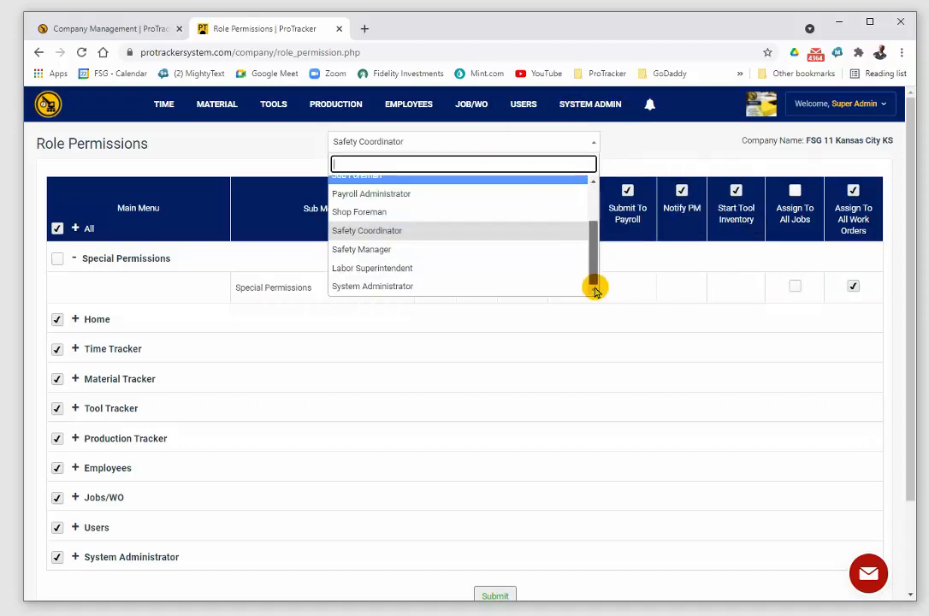
{"action": "left_click", "coordinate": [454, 194]}
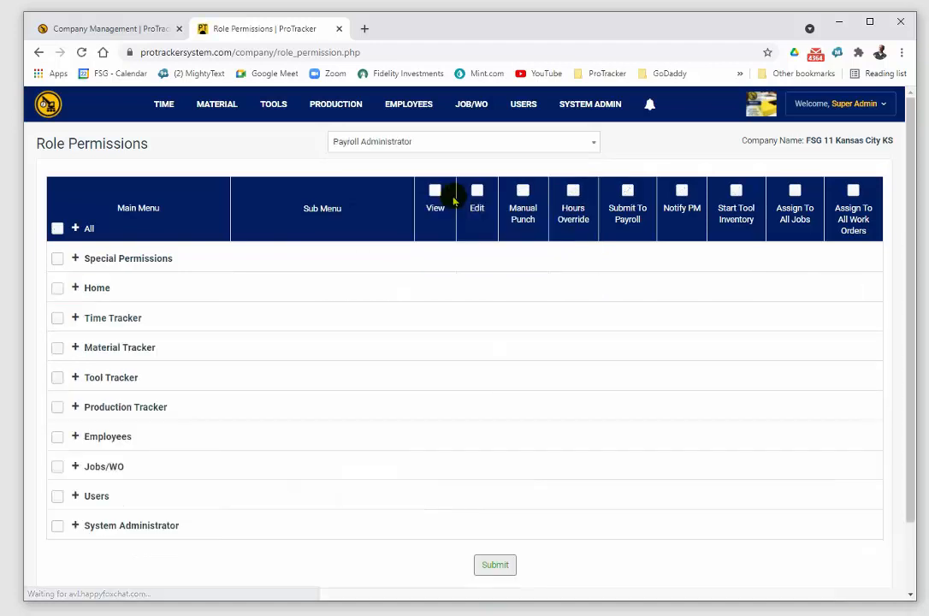
{"action": "left_click", "coordinate": [75, 258]}
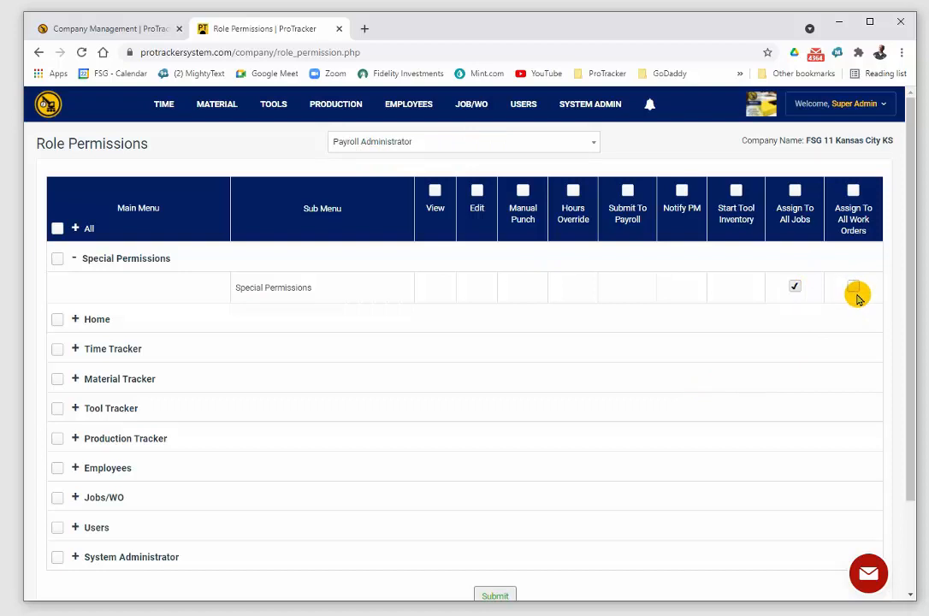
Step: Expand every category for the Payroll Administrator to check its submenu permissions, and collapse them all again
{"action": "left_click_drag", "start_coordinate": [909, 343], "coordinate": [899, 512]}
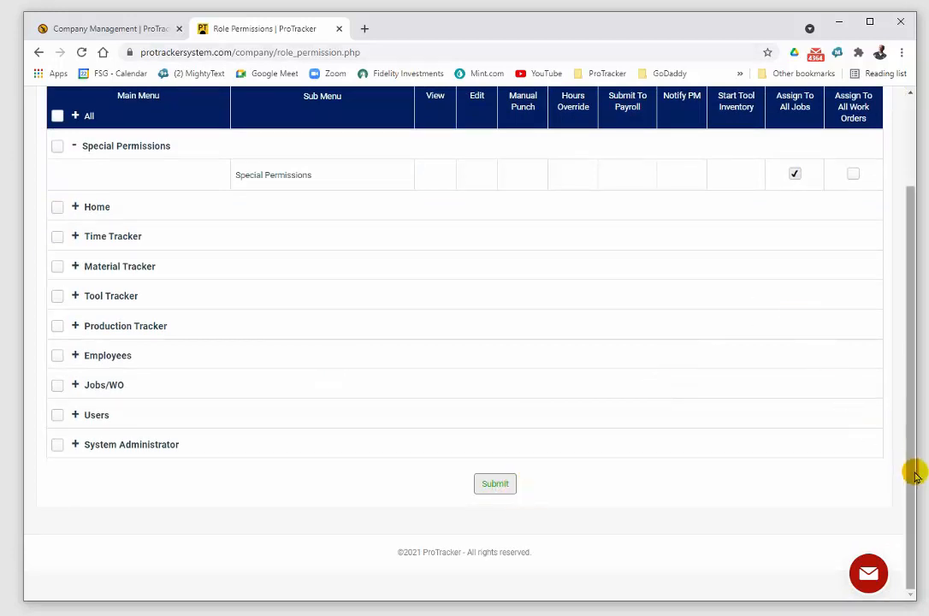
{"action": "left_click_drag", "start_coordinate": [913, 473], "coordinate": [909, 257]}
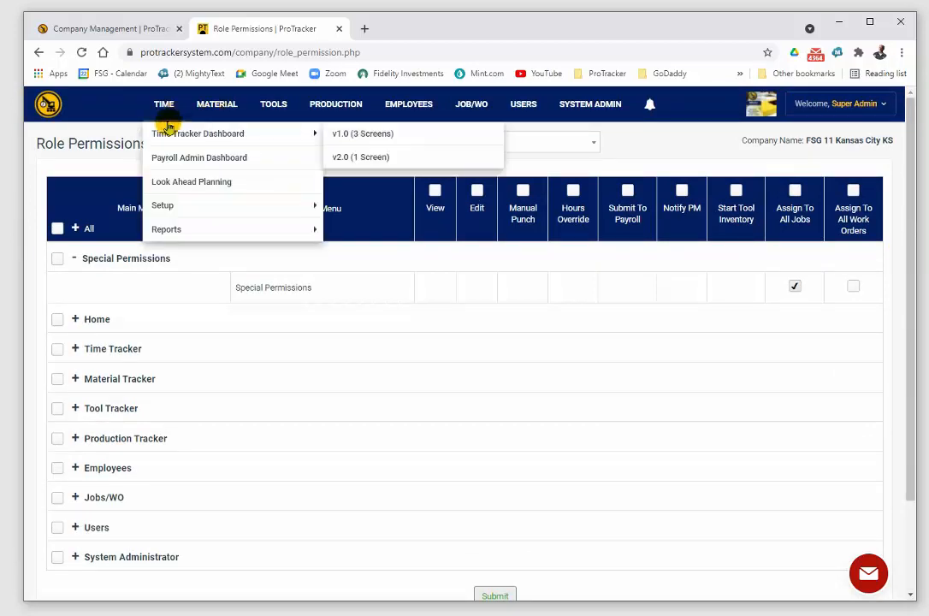
{"action": "left_click", "coordinate": [75, 229]}
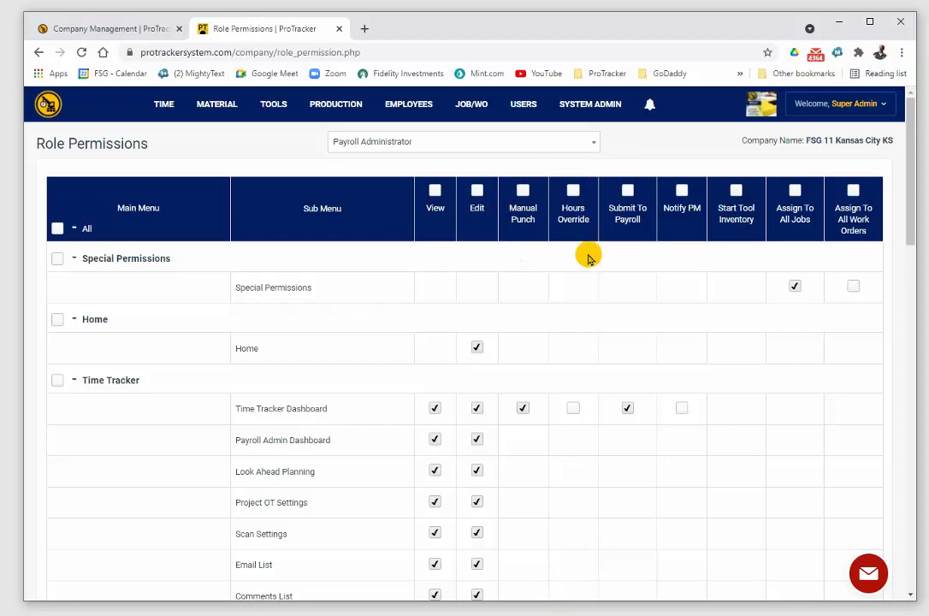
{"action": "left_click", "coordinate": [74, 229]}
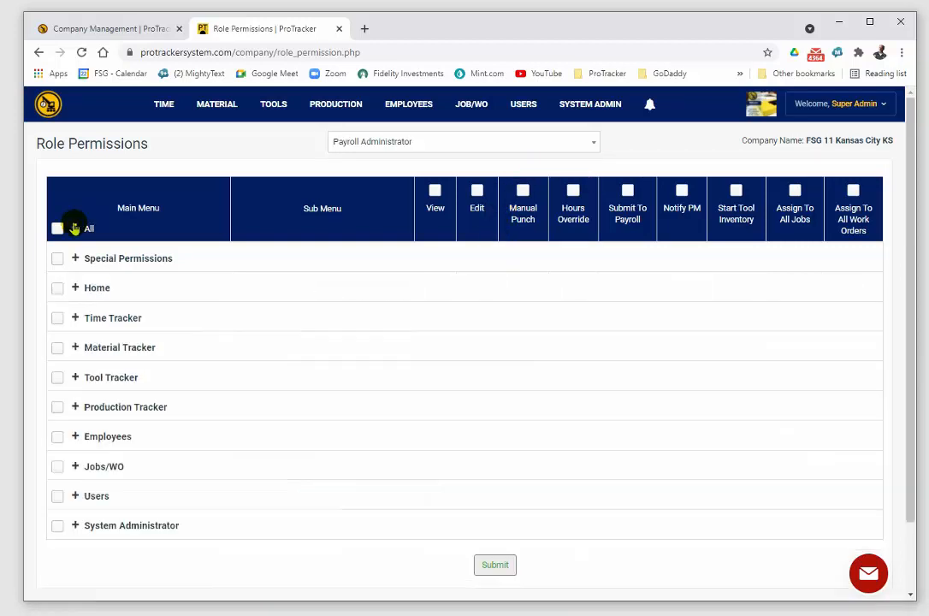
Step: Switch to the Department Manager role and expand Time Tracker to examine its submenu permissions
{"action": "left_click", "coordinate": [595, 145]}
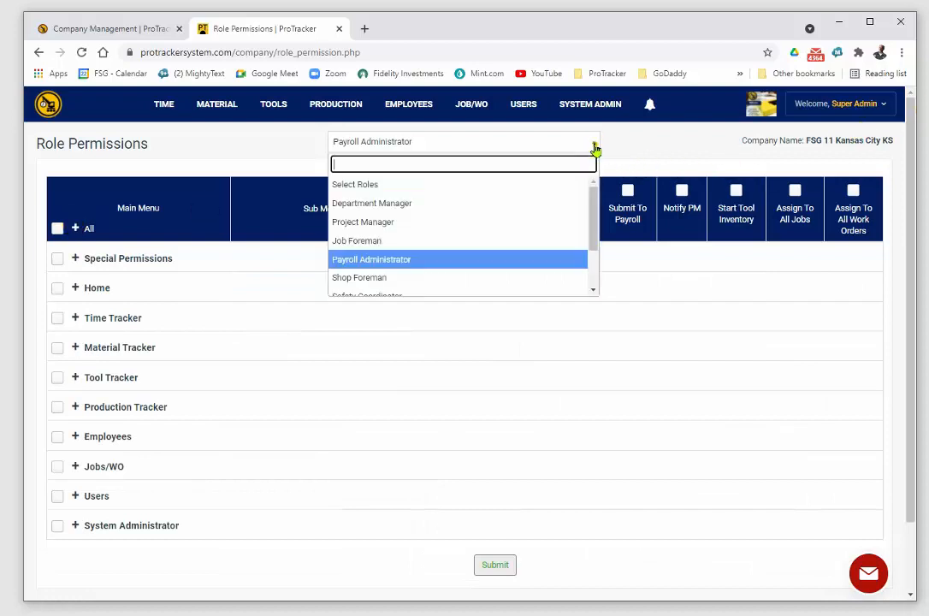
{"action": "left_click", "coordinate": [443, 207]}
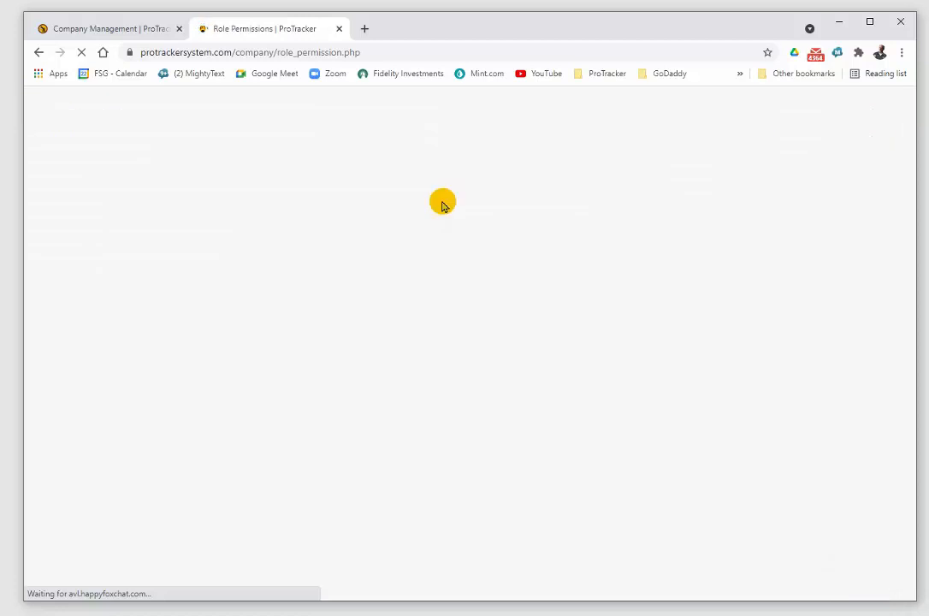
{"action": "left_click", "coordinate": [523, 190]}
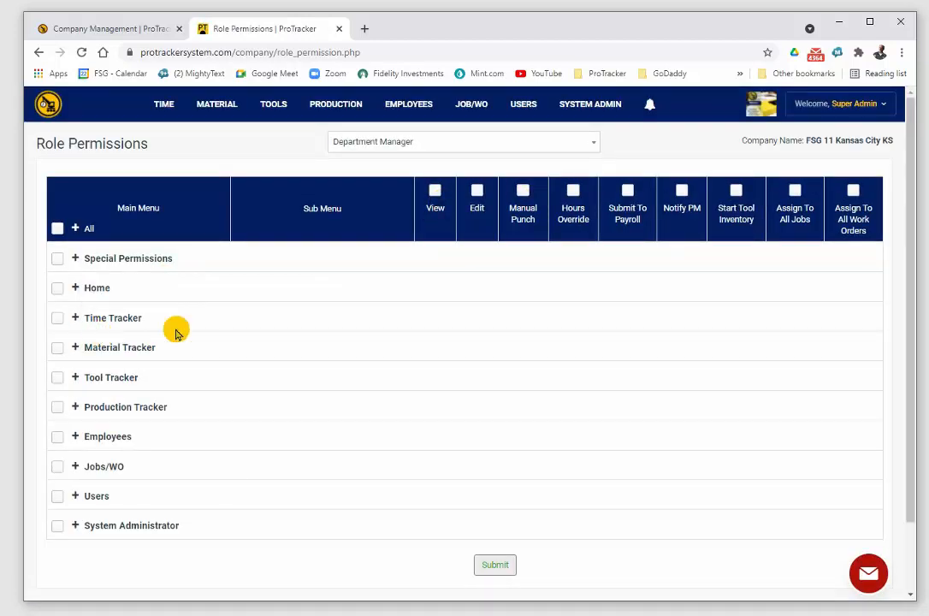
{"action": "left_click", "coordinate": [76, 319]}
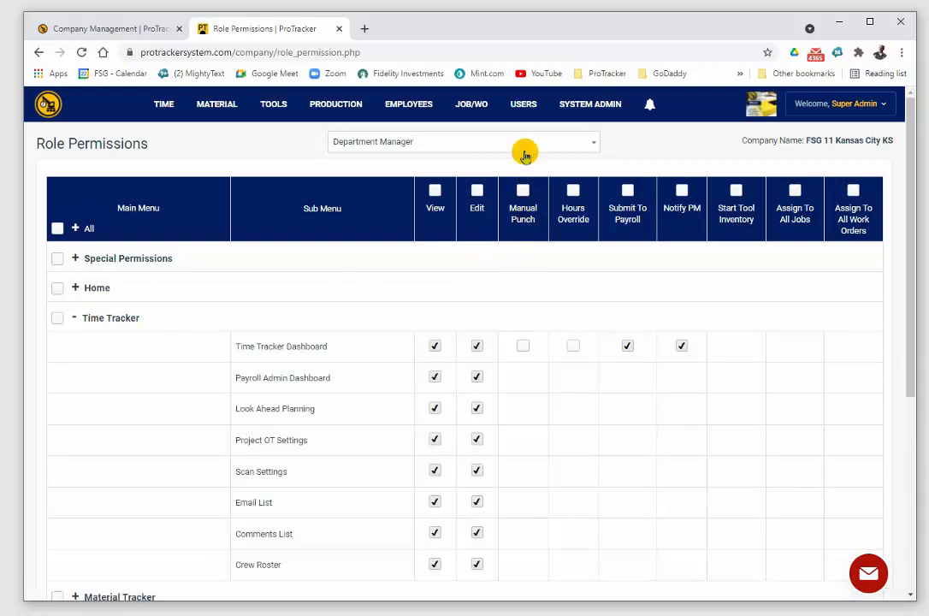
{"action": "scroll", "coordinate": [492, 389], "scroll_direction": "down", "scroll_amount": 3}
{"action": "scroll", "coordinate": [490, 395], "scroll_direction": "up", "scroll_amount": 3}
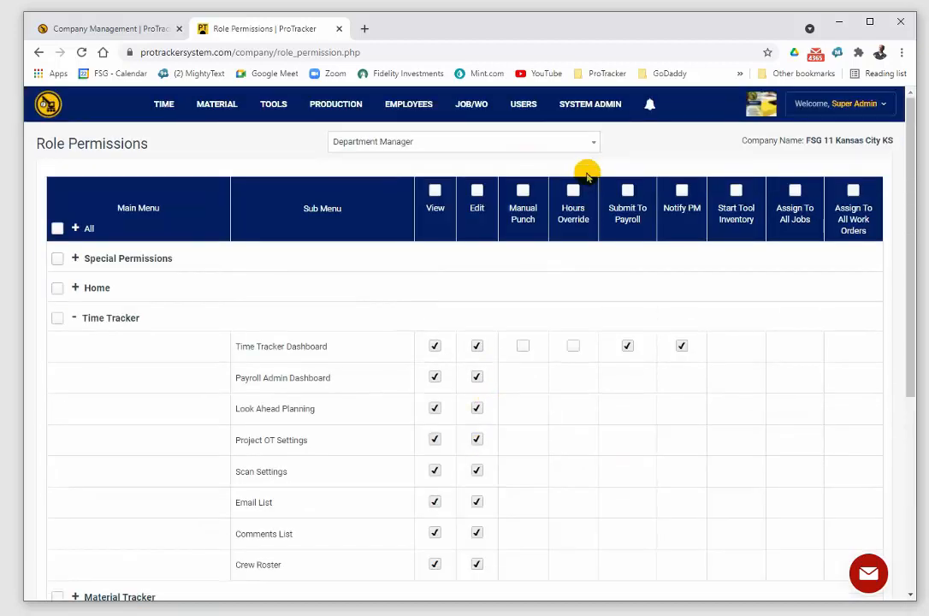
Step: Switch to the Project Manager role and expand Time Tracker to examine its submenu permissions
{"action": "left_click", "coordinate": [590, 142]}
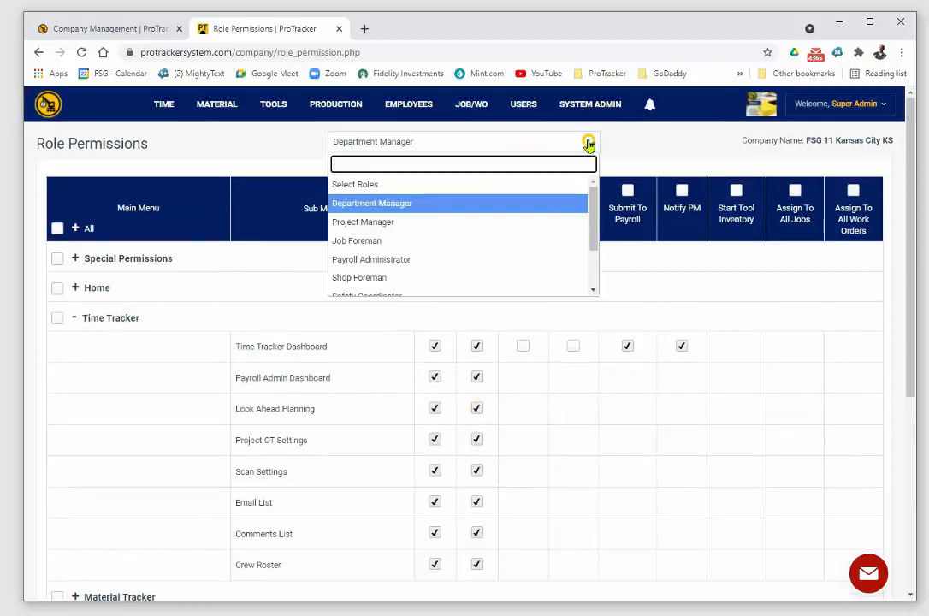
{"action": "left_click", "coordinate": [402, 222]}
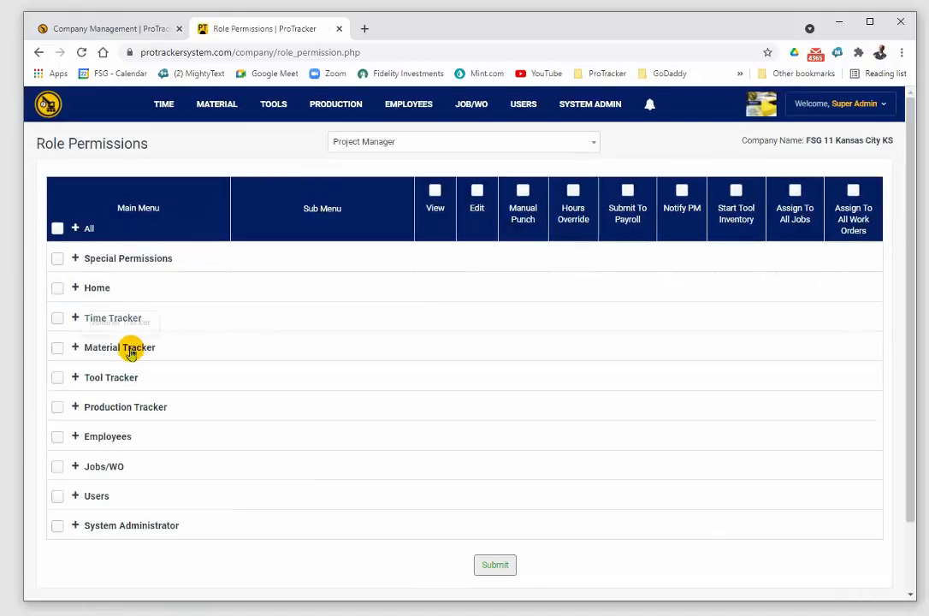
{"action": "left_click", "coordinate": [74, 317]}
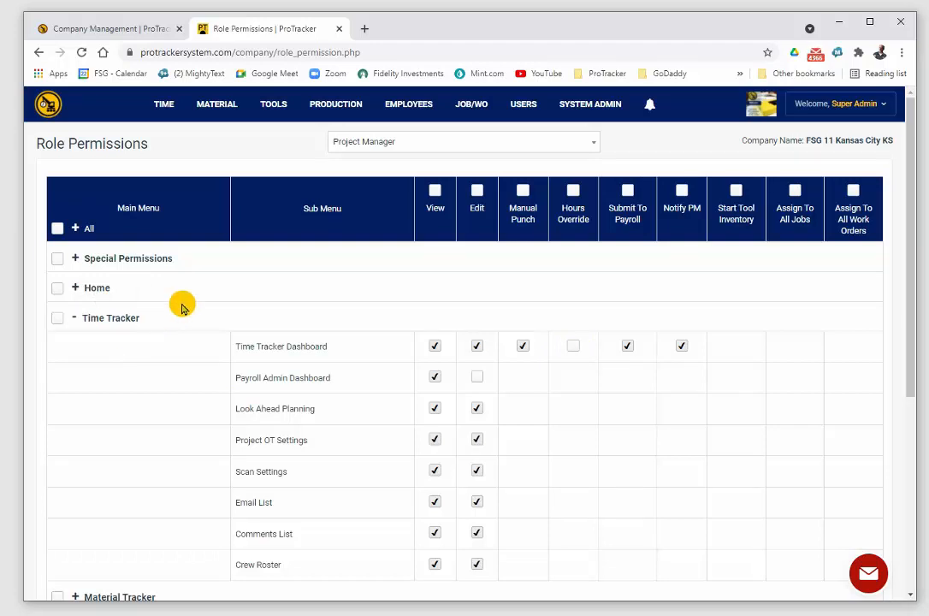
Step: Switch to the Job Foreman role and look over its permission table, including the Hours Override column
{"action": "left_click", "coordinate": [543, 143]}
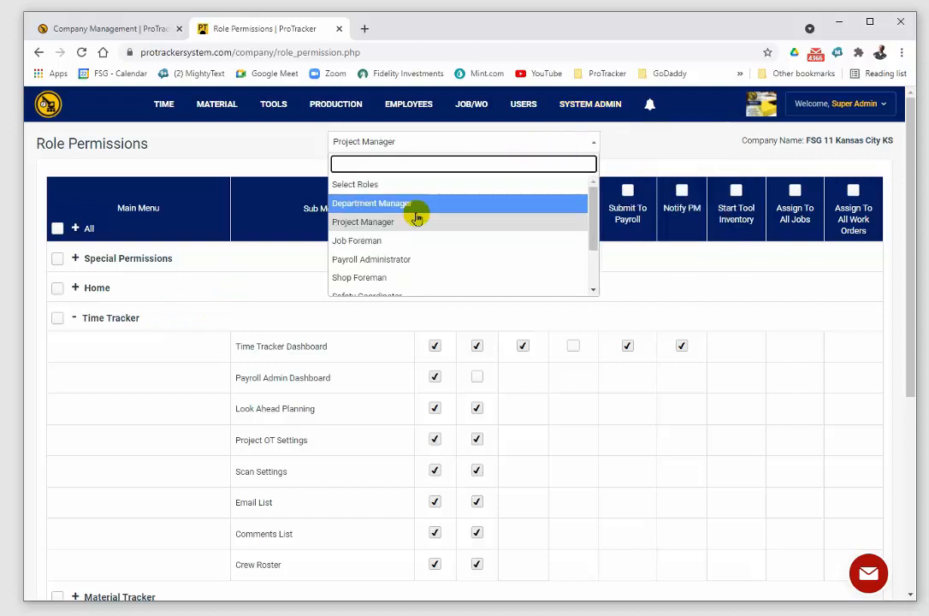
{"action": "left_click", "coordinate": [392, 241]}
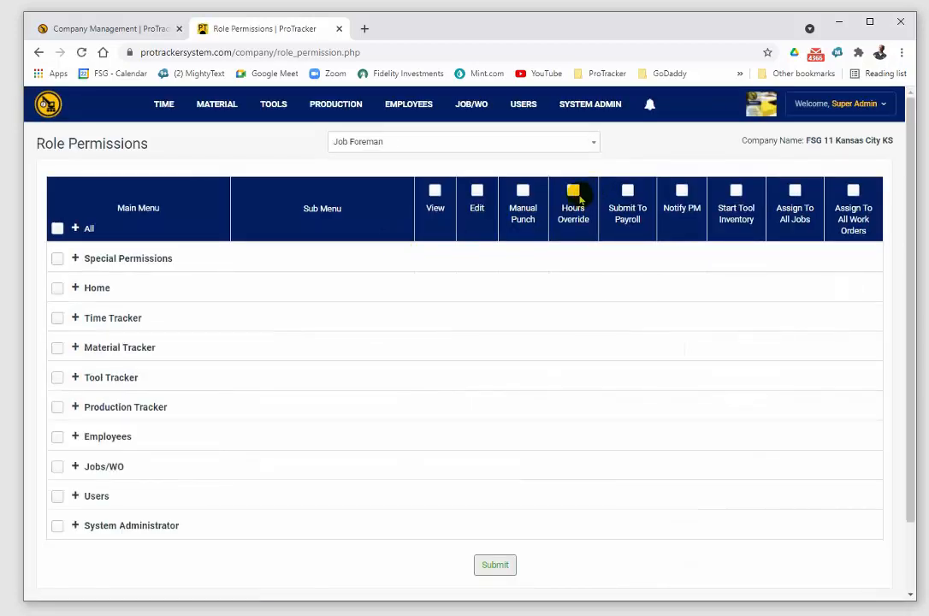
{"action": "left_click", "coordinate": [573, 190]}
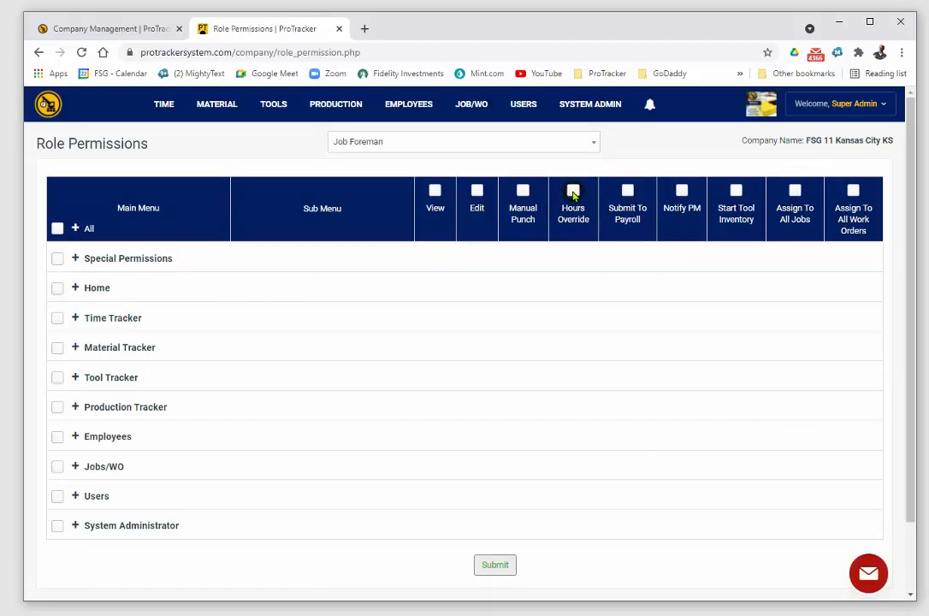
Step: Return to the Payroll Administrator role to view its permission table, and switch to the Shop Foreman role
{"action": "left_click", "coordinate": [594, 143]}
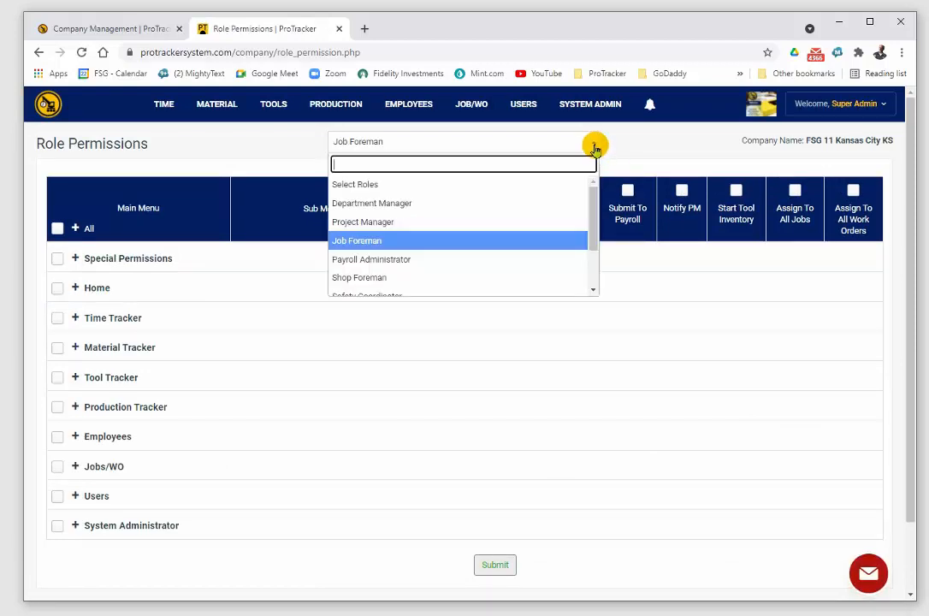
{"action": "left_click", "coordinate": [402, 258]}
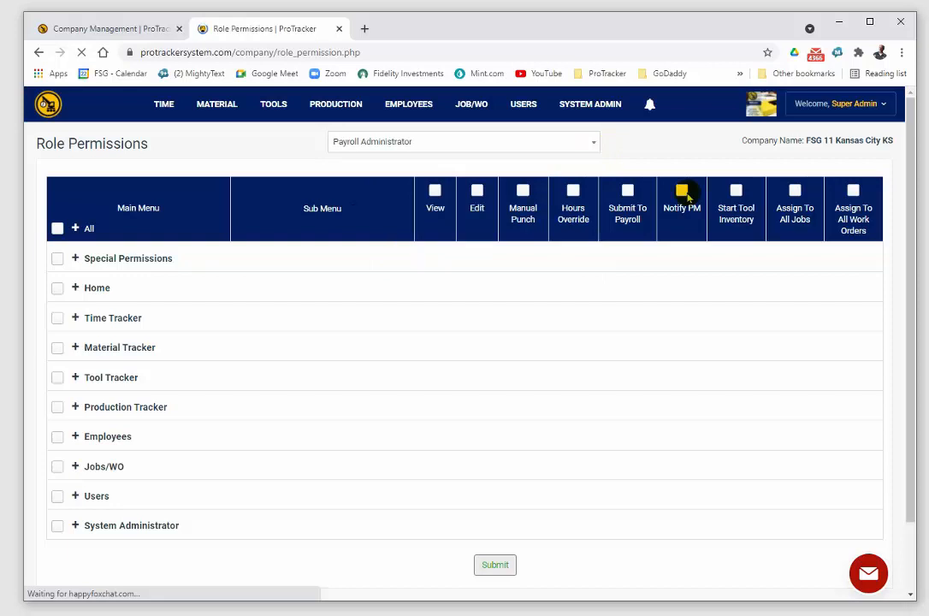
{"action": "left_click", "coordinate": [572, 191]}
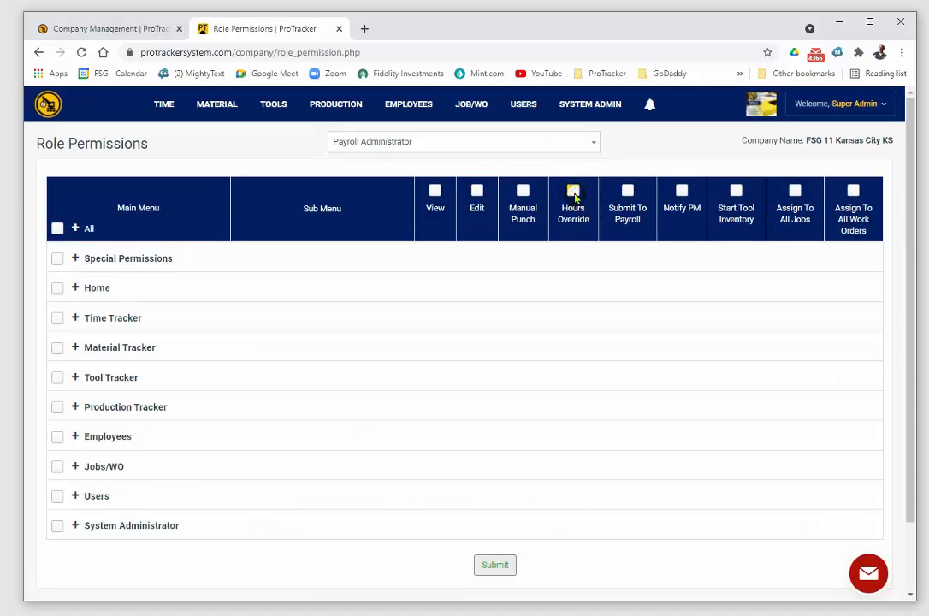
{"action": "left_click", "coordinate": [594, 144]}
{"action": "left_click", "coordinate": [436, 280]}
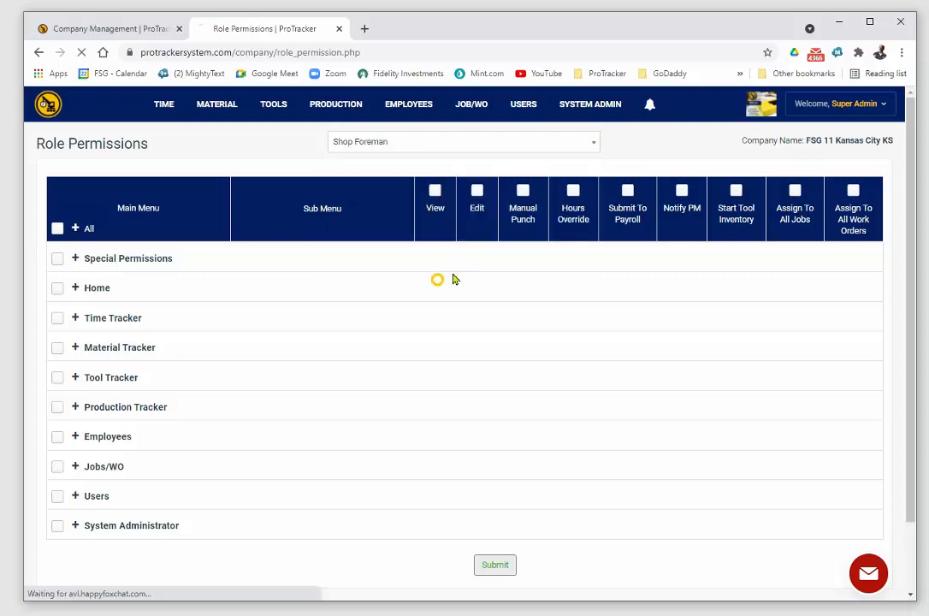